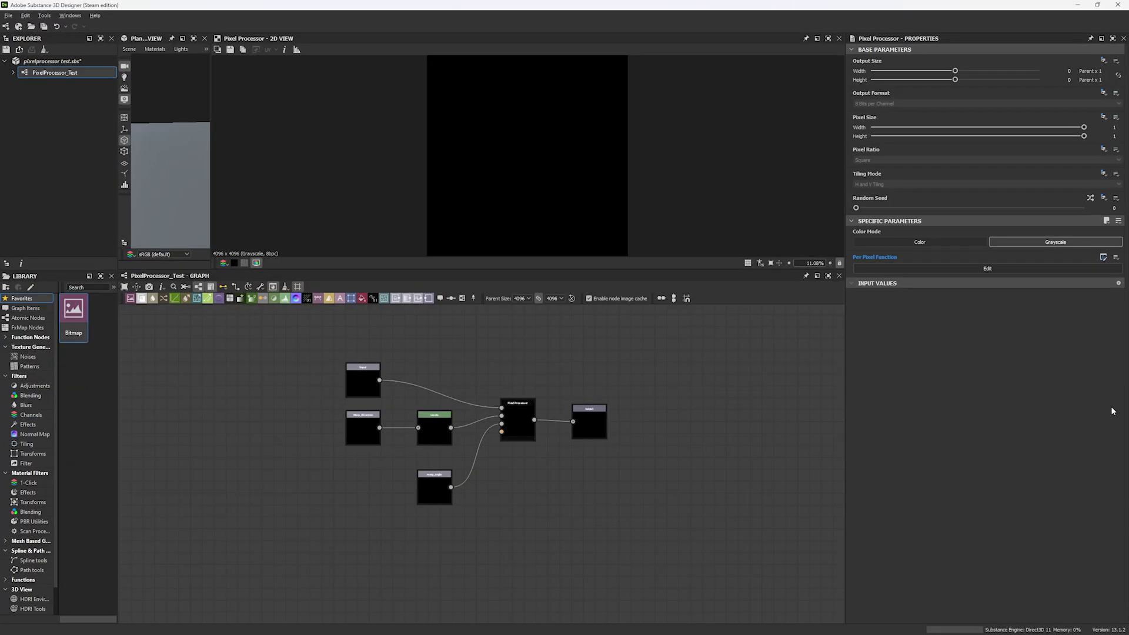
Step: Enlarge the graph area by reducing the height of the 2D view above it
drag(522, 272, 521, 224)
scroll(361, 126, down, 3)
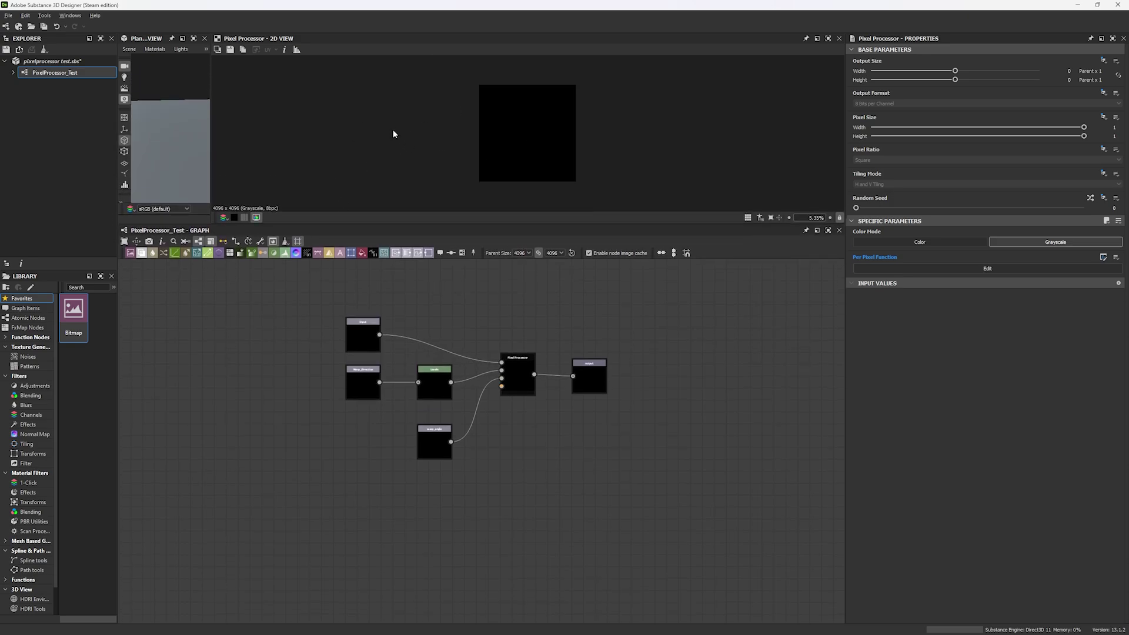
scroll(578, 360, down, 6)
scroll(525, 377, up, 10)
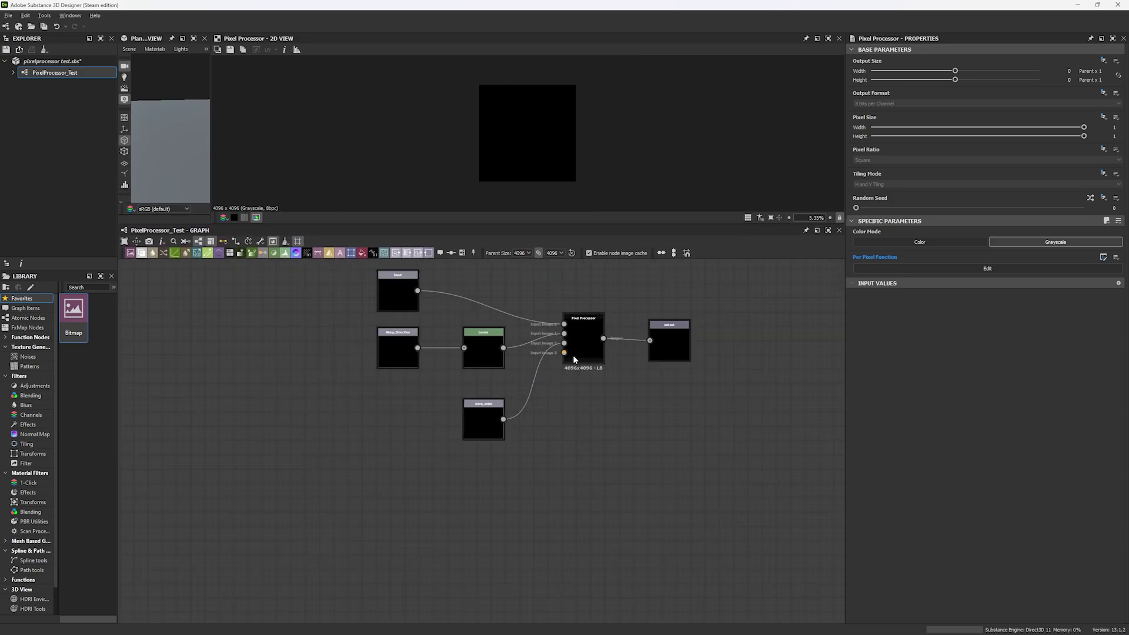
Step: Examine the existing node network, from the input nodes through the Pixel Processor to the output
scroll(544, 443, up, 2)
click(578, 446)
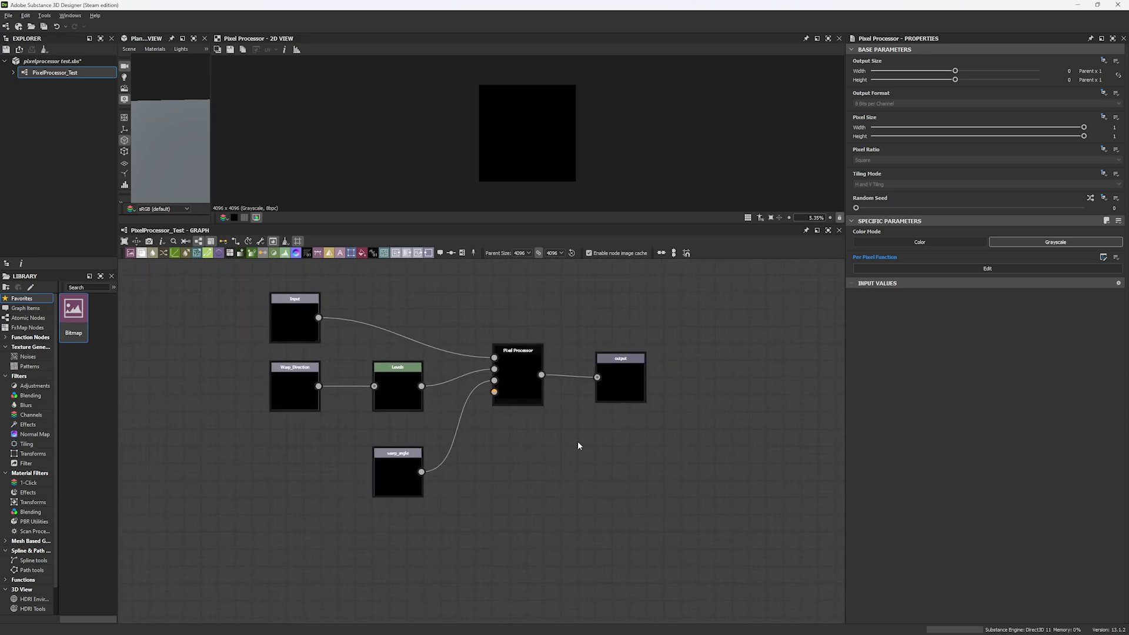
drag(222, 300, 689, 490)
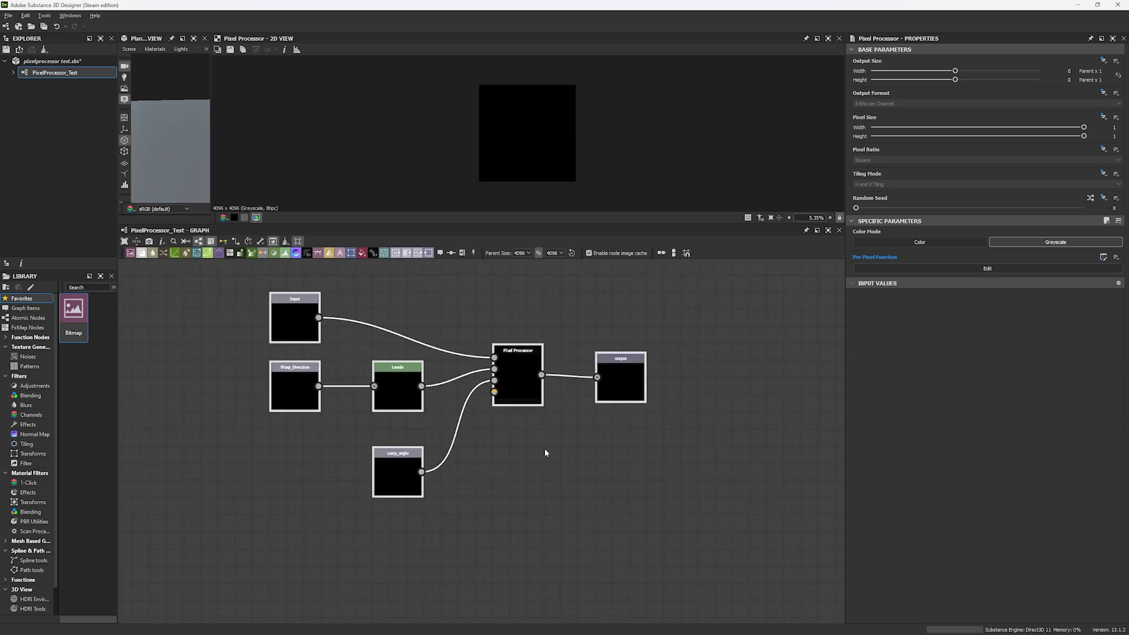
drag(525, 406, 542, 372)
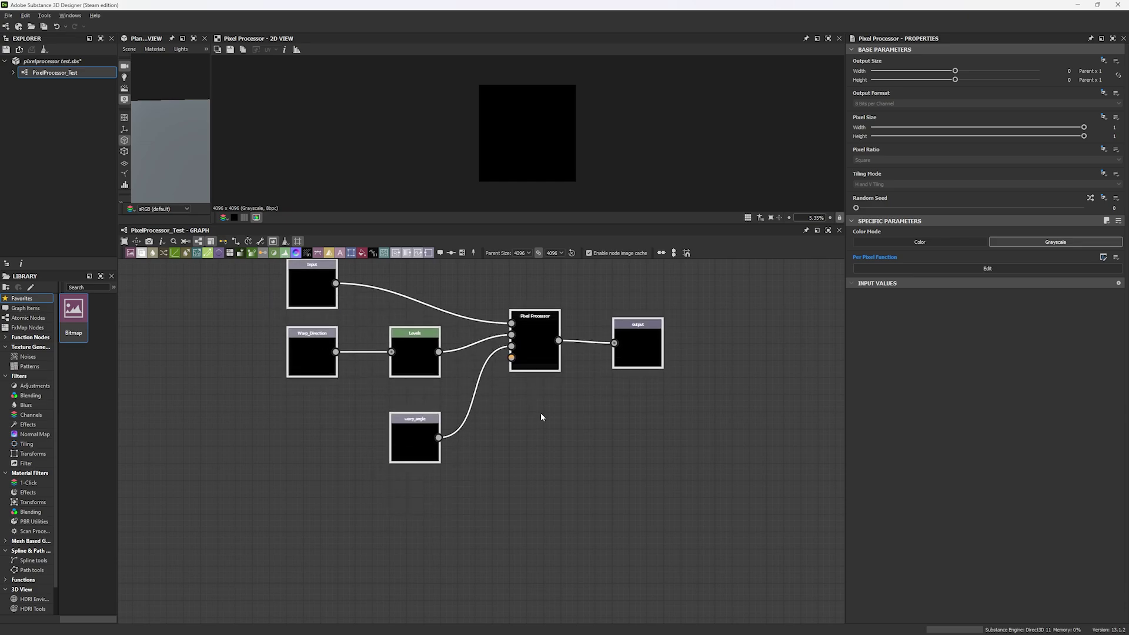
scroll(529, 420, down, 2)
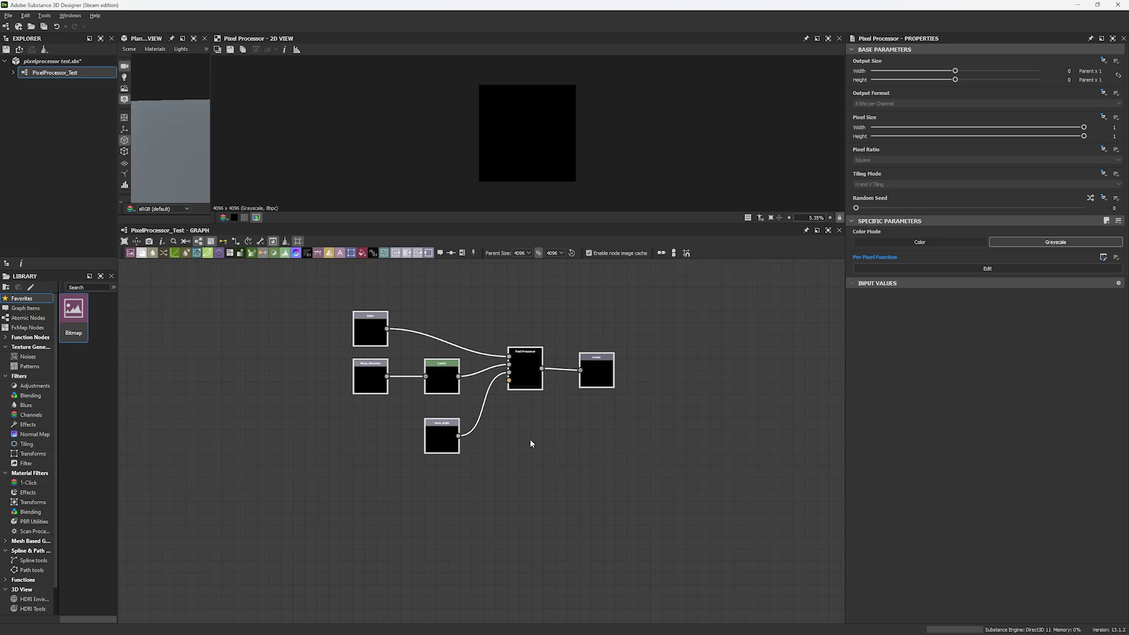
click(541, 440)
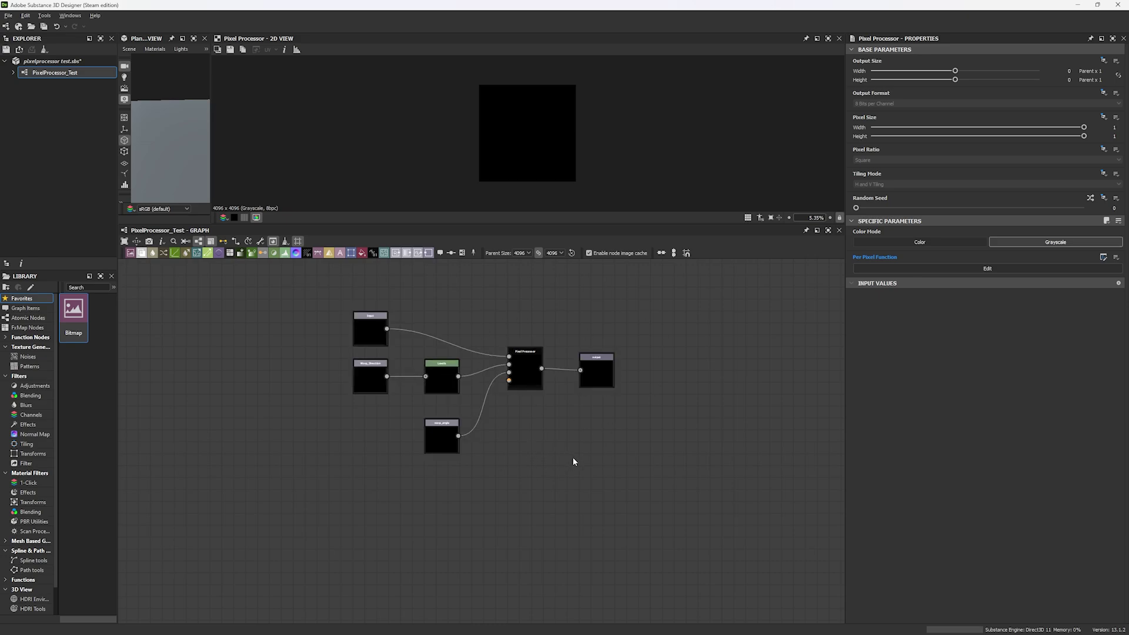
middle_drag(573, 458, 565, 451)
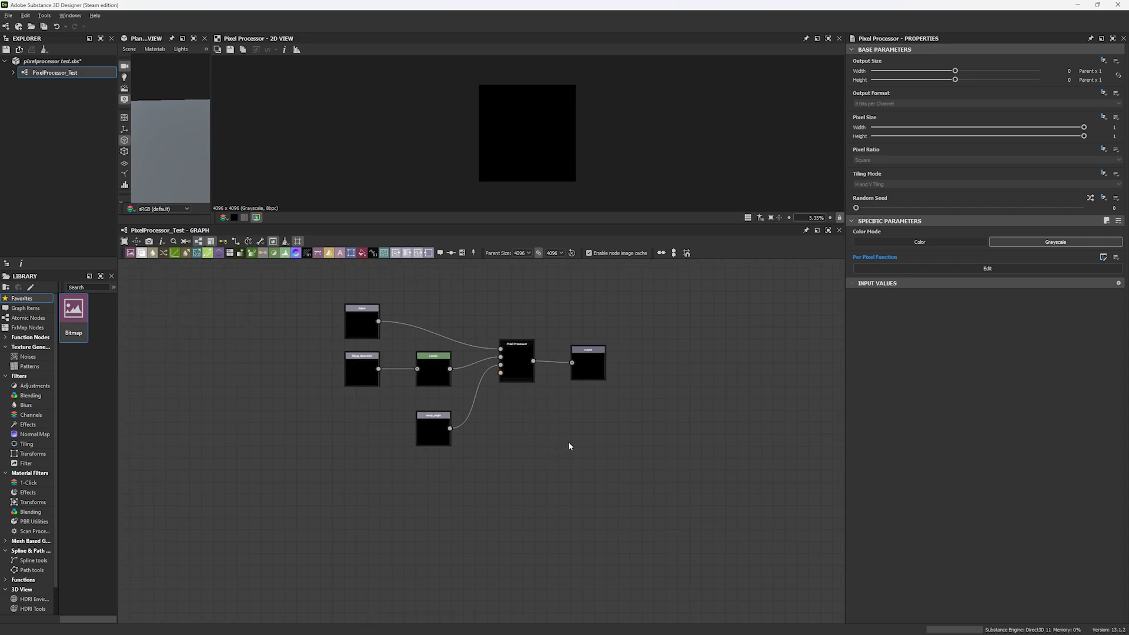
scroll(258, 402, down, 3)
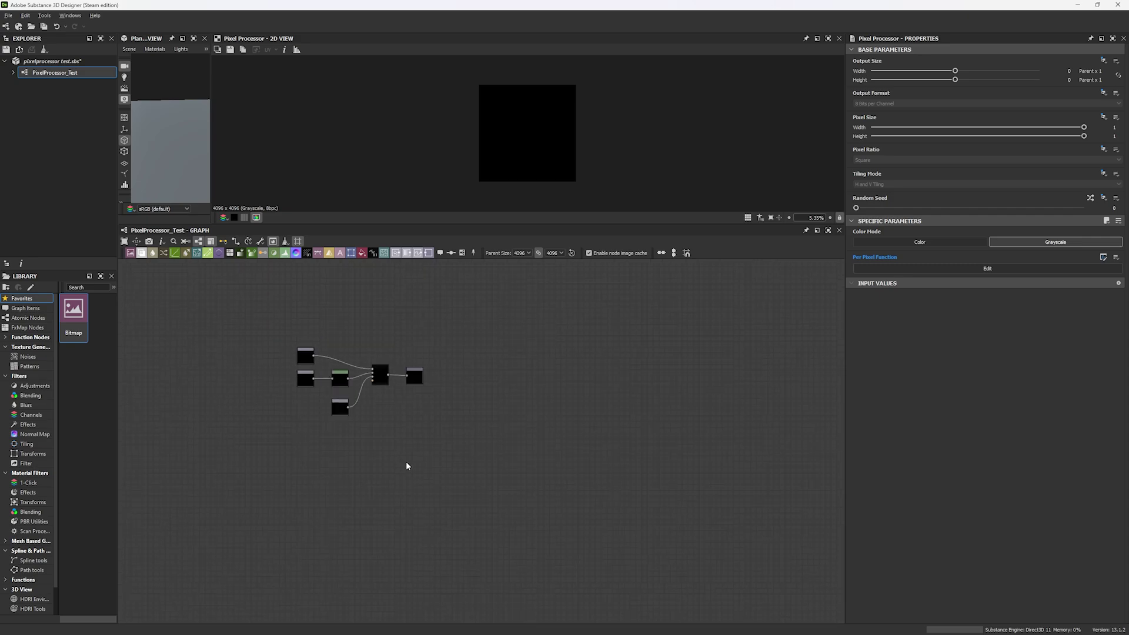
Step: Try adding a Levels node in the empty space beside the existing network and undo it
middle_drag(408, 464, 544, 451)
middle_drag(612, 399, 557, 382)
key(space)
text(leve)
key(Return)
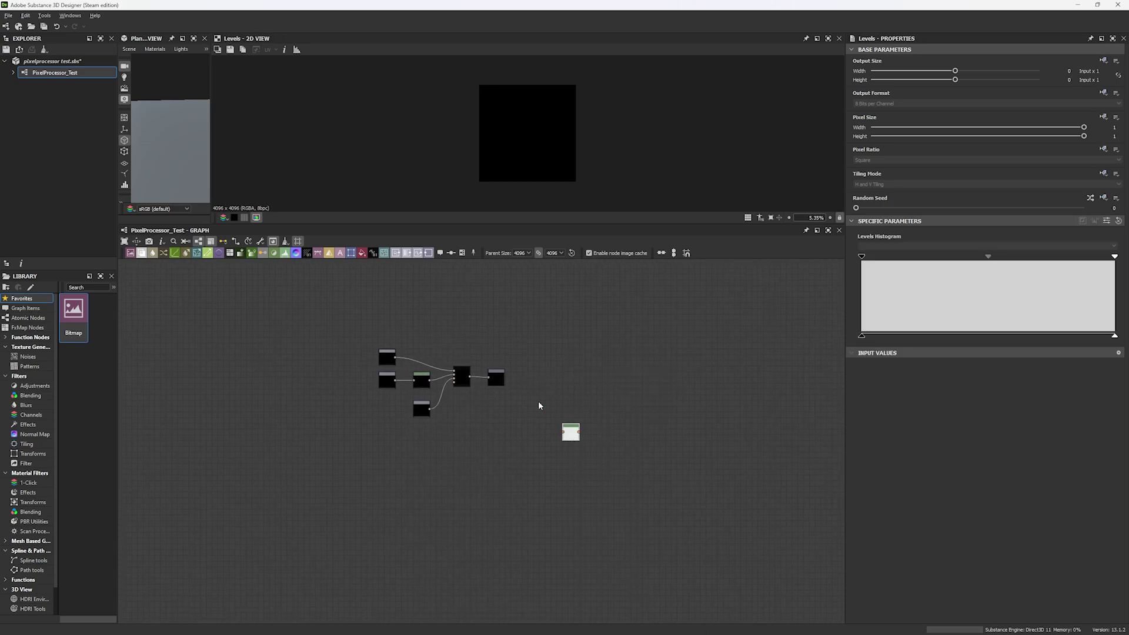
key(ctrl+z)
Step: Add a new Pixel Processor node in the empty space below the output node
scroll(475, 407, up, 4)
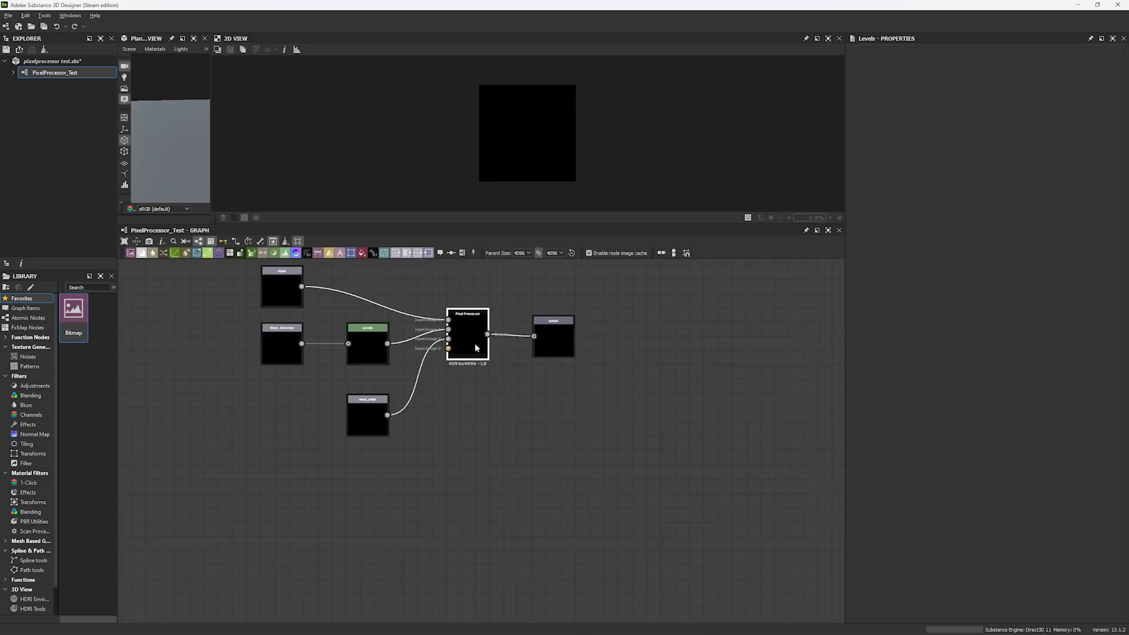
middle_drag(478, 433, 477, 400)
click(499, 421)
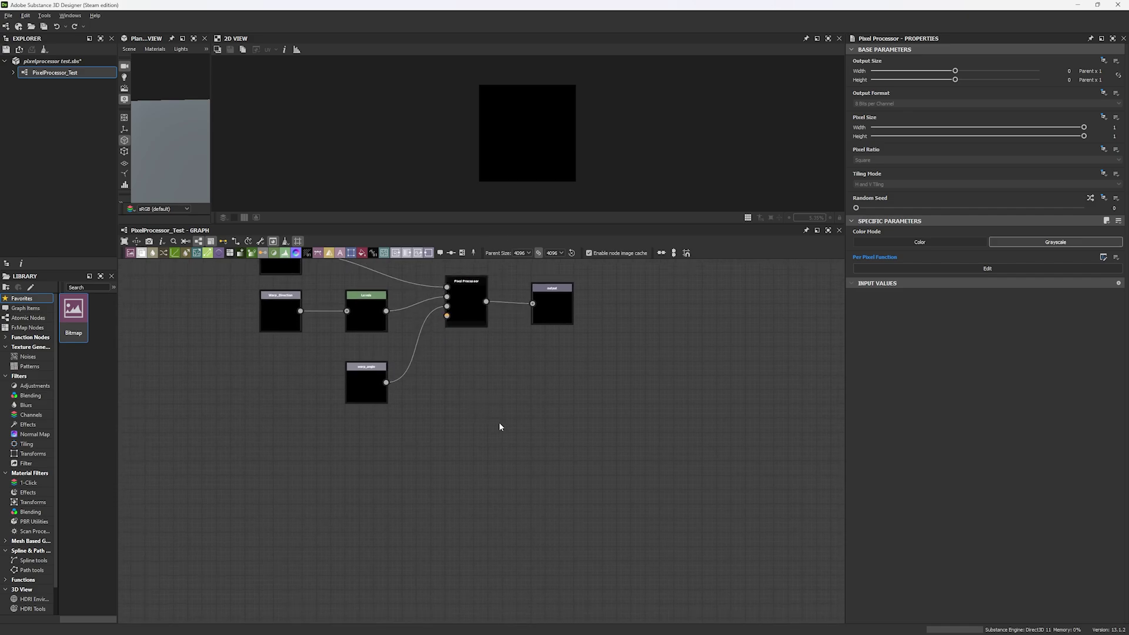
key(space)
text(pixel)
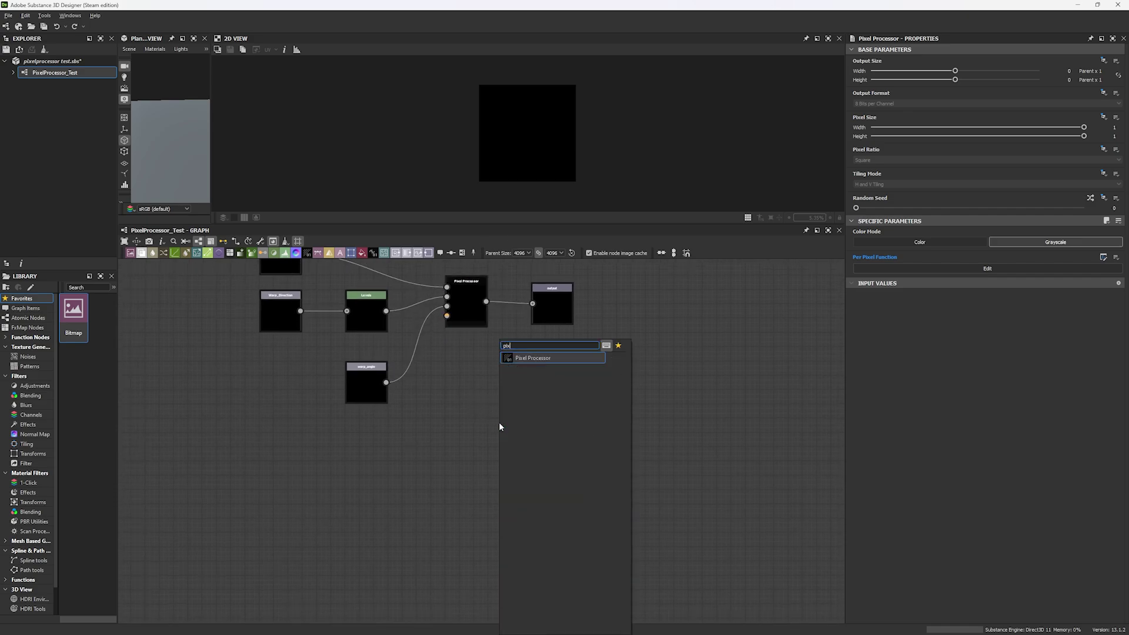
key(Return)
drag(501, 422, 565, 445)
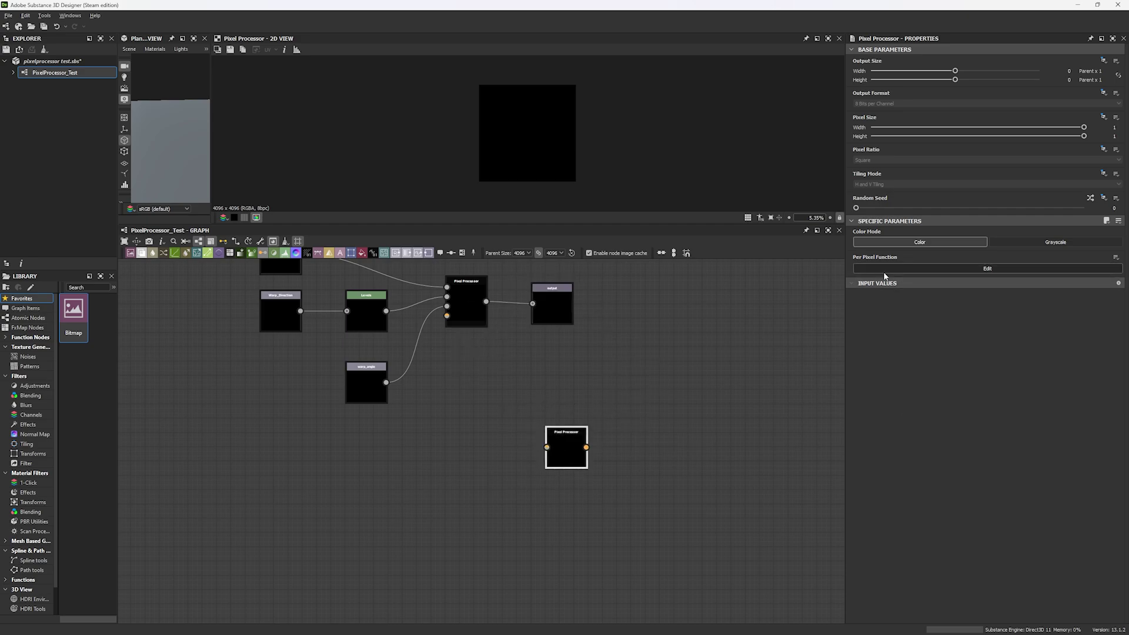
Step: Inspect the per pixel function inside the new Pixel Processor and return to the PixelProcessor_Test graph
click(987, 268)
scroll(697, 414, down, 5)
middle_drag(687, 421, 500, 453)
scroll(481, 430, up, 5)
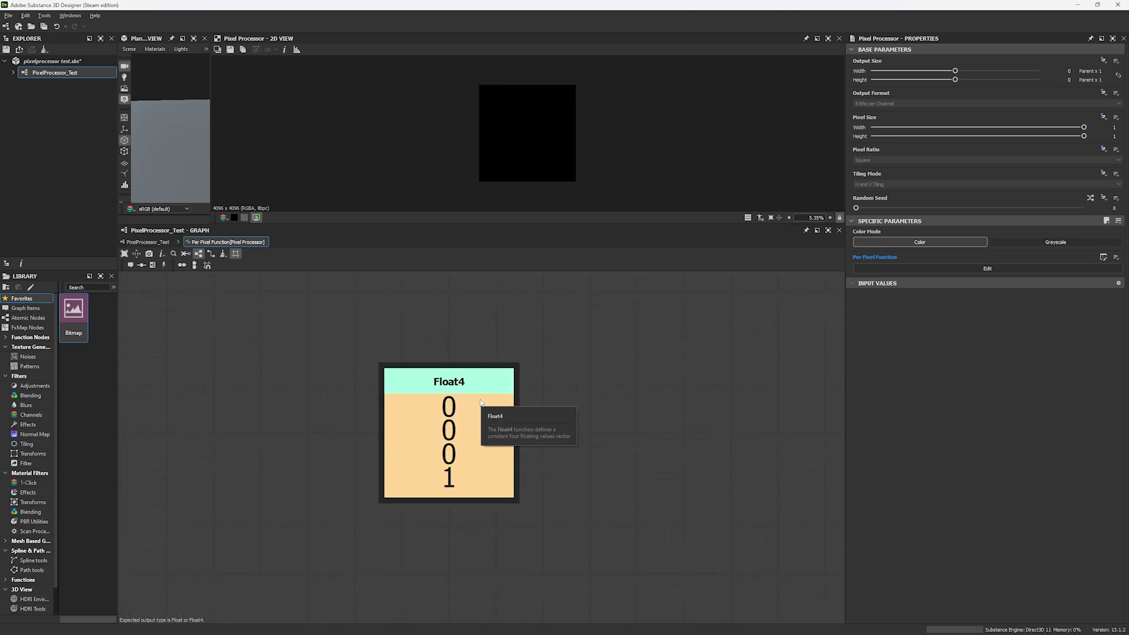
click(161, 243)
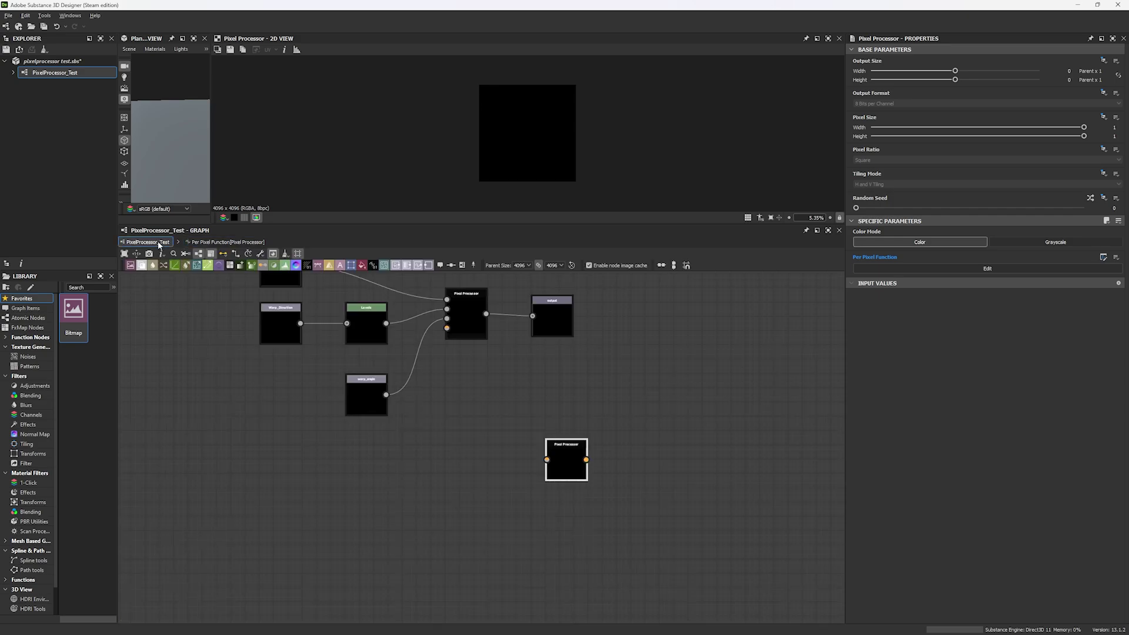
Step: Add a Value Processor node beside the new Pixel Processor node
click(610, 470)
middle_drag(623, 468, 510, 450)
scroll(509, 443, up, 3)
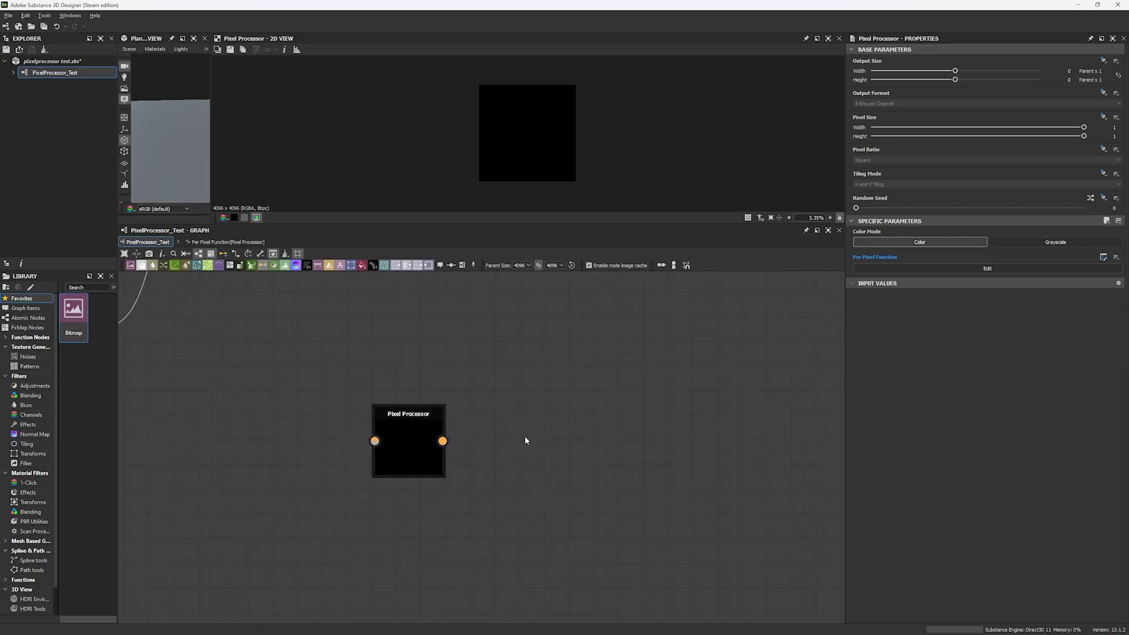
key(space)
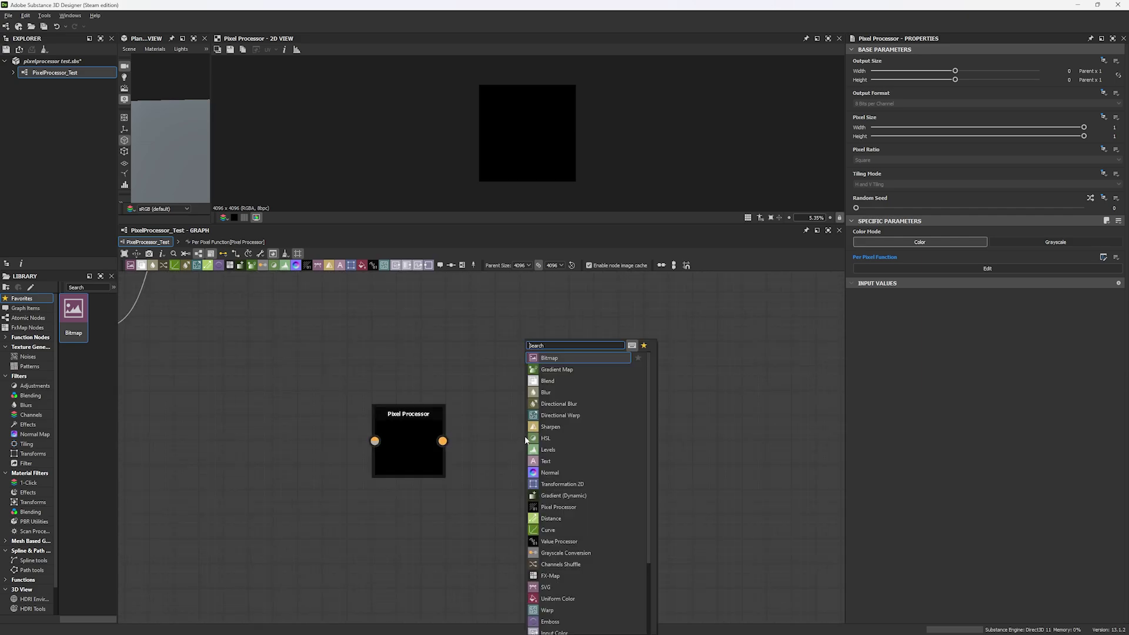
text(value)
key(Return)
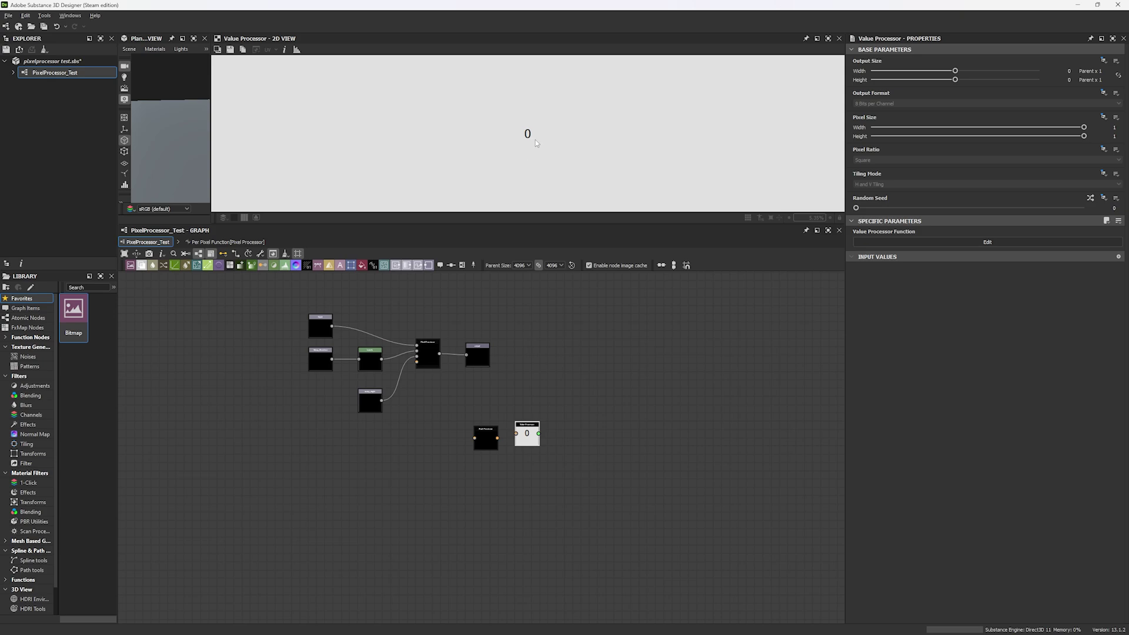
Step: Arrange the two new nodes in a column with the Pixel Processor directly above the Value Processor
drag(567, 427, 584, 480)
click(477, 346)
drag(530, 432, 530, 457)
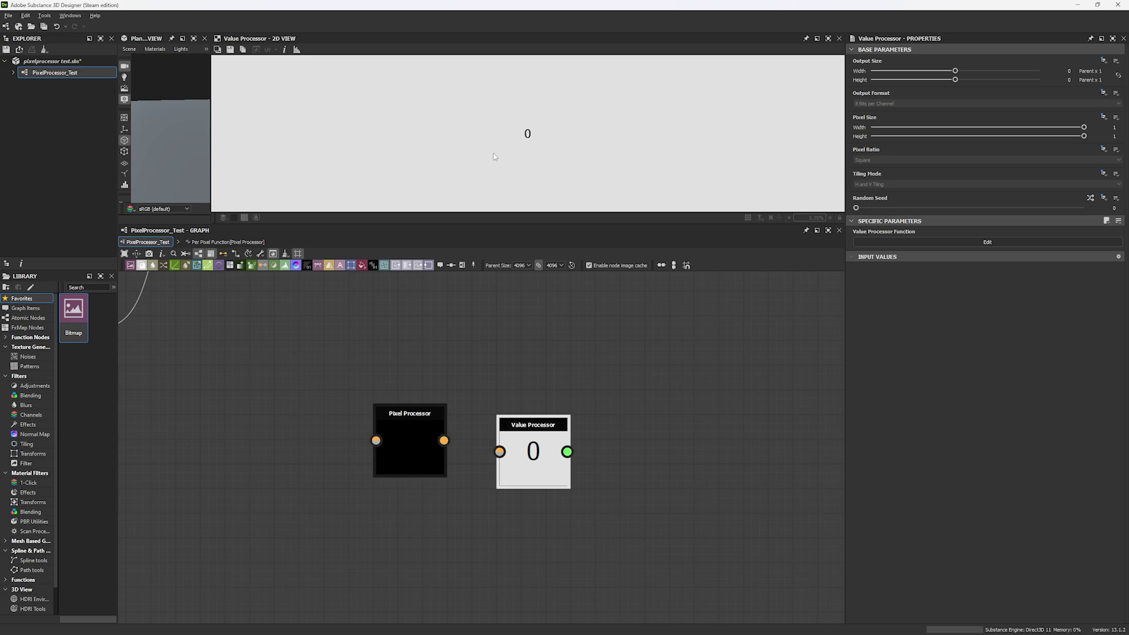
drag(410, 438, 533, 358)
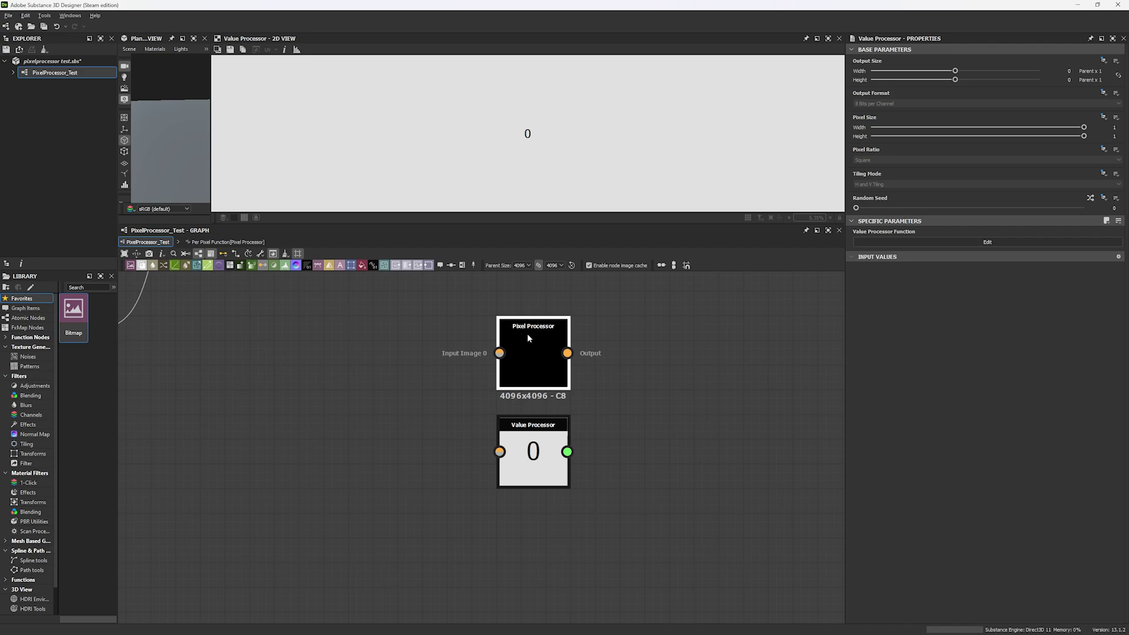
mouse_move(541, 454)
mouse_down()
mouse_move(594, 524)
mouse_move(644, 458)
mouse_move(545, 454)
mouse_move(524, 468)
mouse_move(558, 461)
mouse_move(550, 452)
mouse_up()
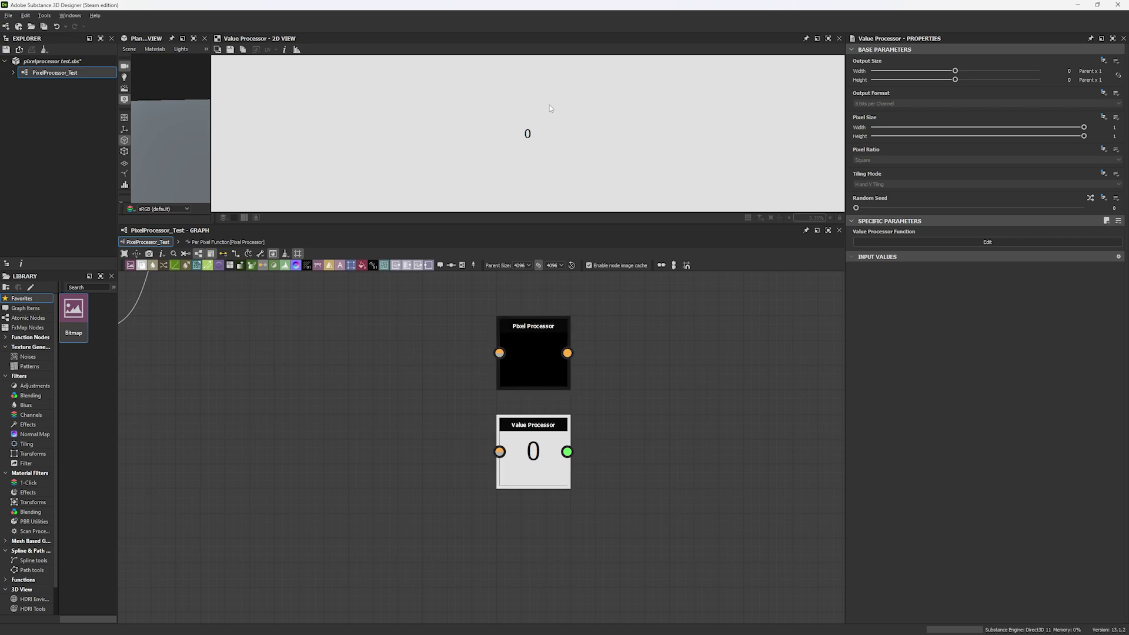
Step: Open the Value Processor's function for editing and add a Float node to it
click(900, 243)
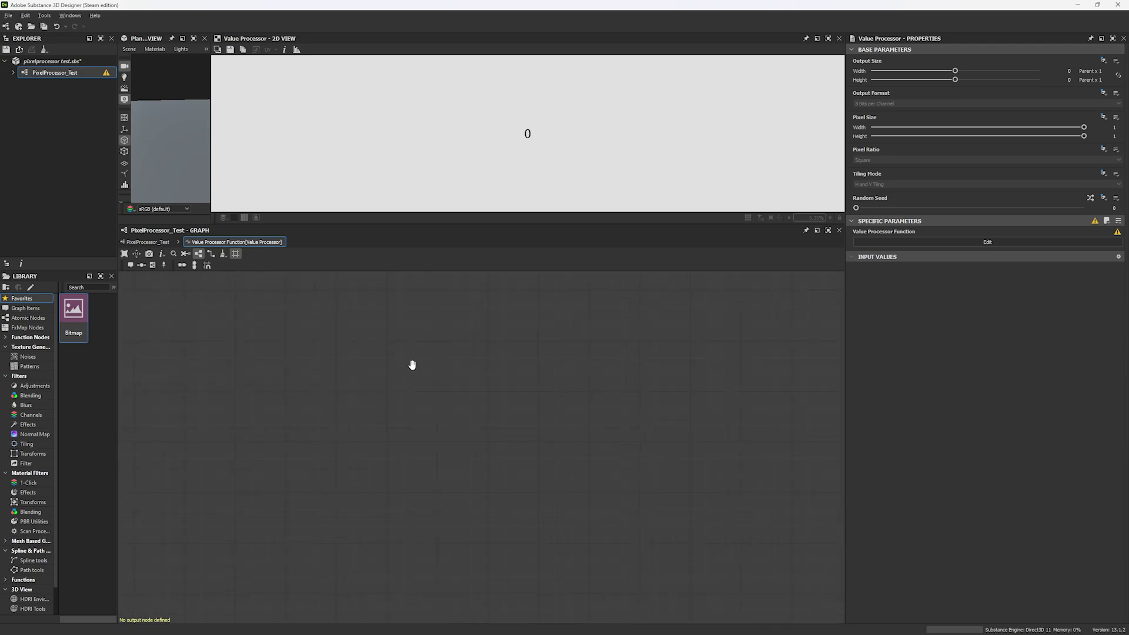
key(space)
text(float)
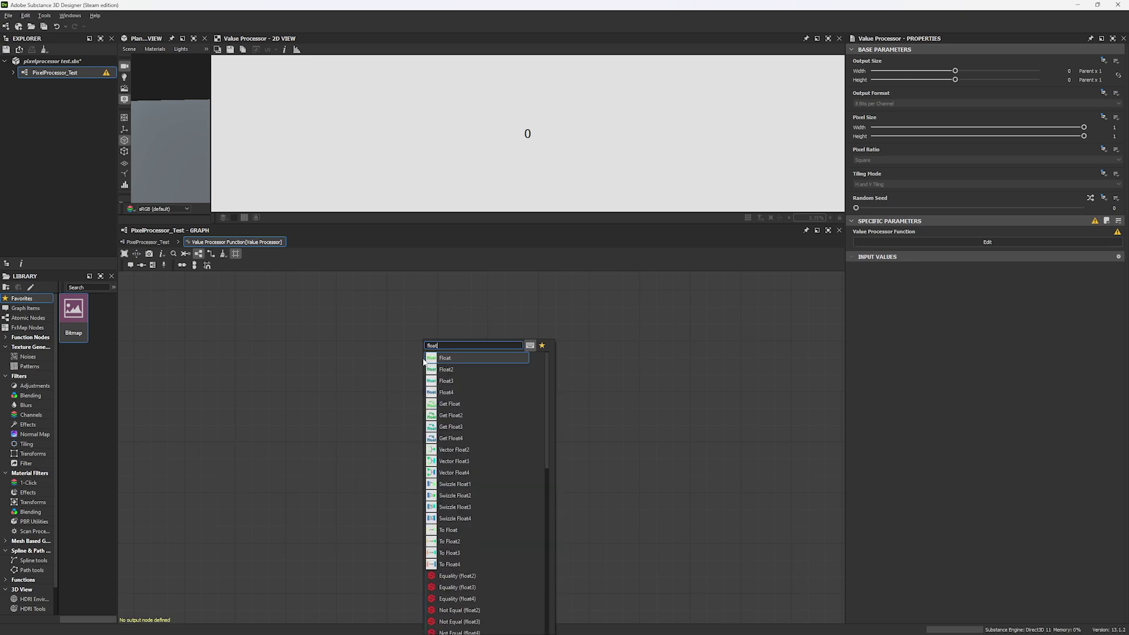
click(450, 358)
scroll(447, 382, down, 3)
scroll(490, 425, up, 3)
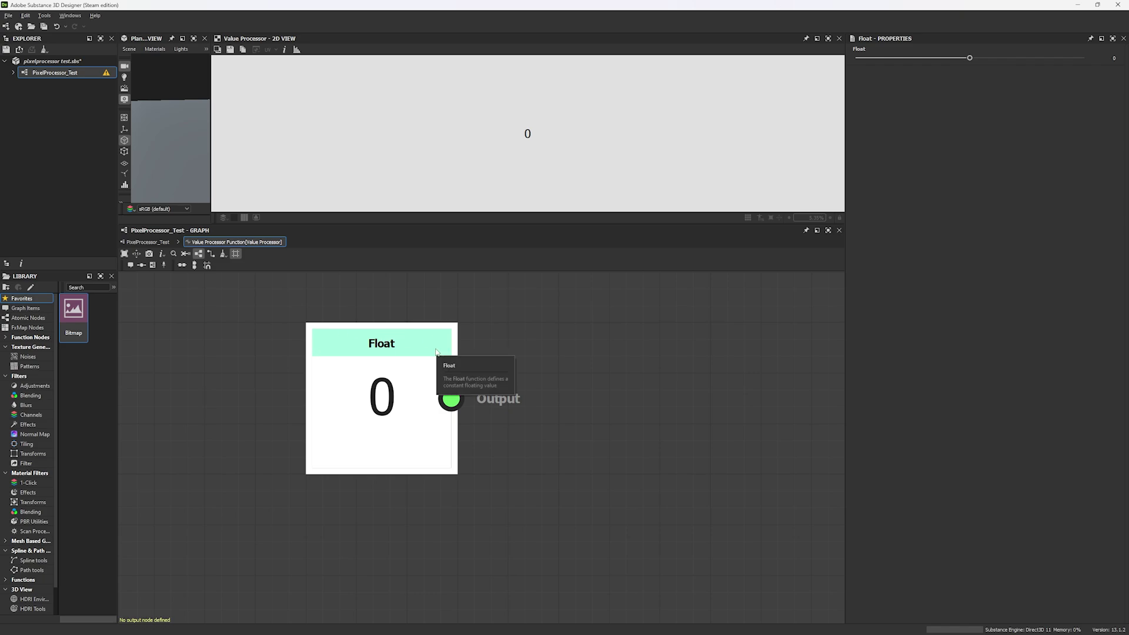
Step: Try adding an Integer node below the Float node and delete it
scroll(436, 351, down, 2)
key(space)
text(inte)
key(Return)
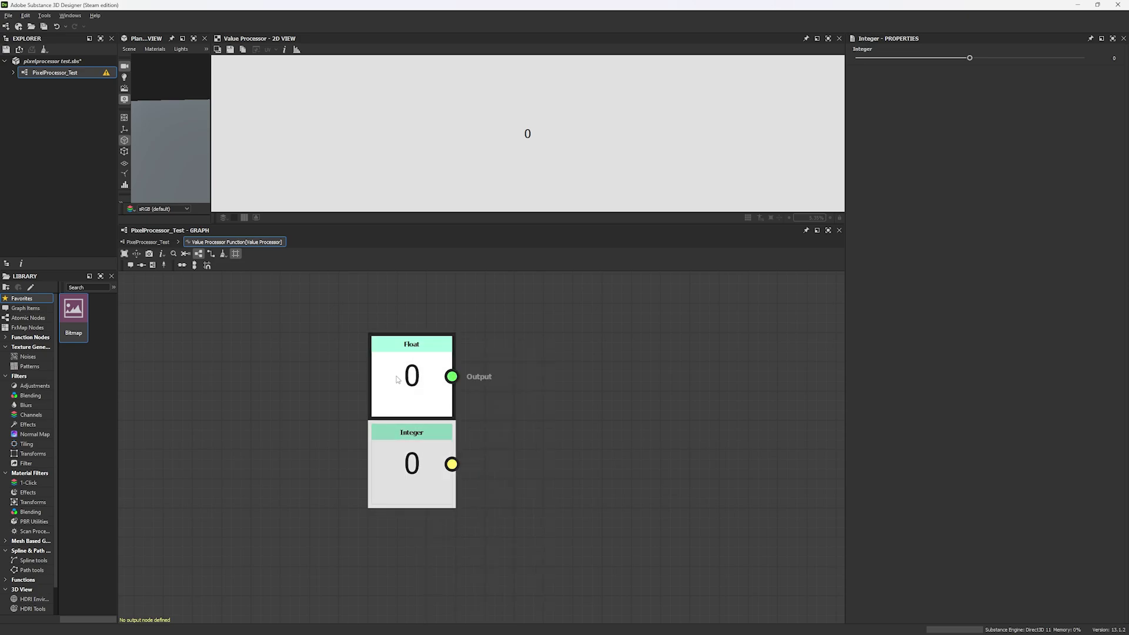
key(Delete)
Step: Reposition the Float node in the function graph and set its value to 5.25
middle_drag(436, 432, 395, 446)
drag(381, 388, 489, 401)
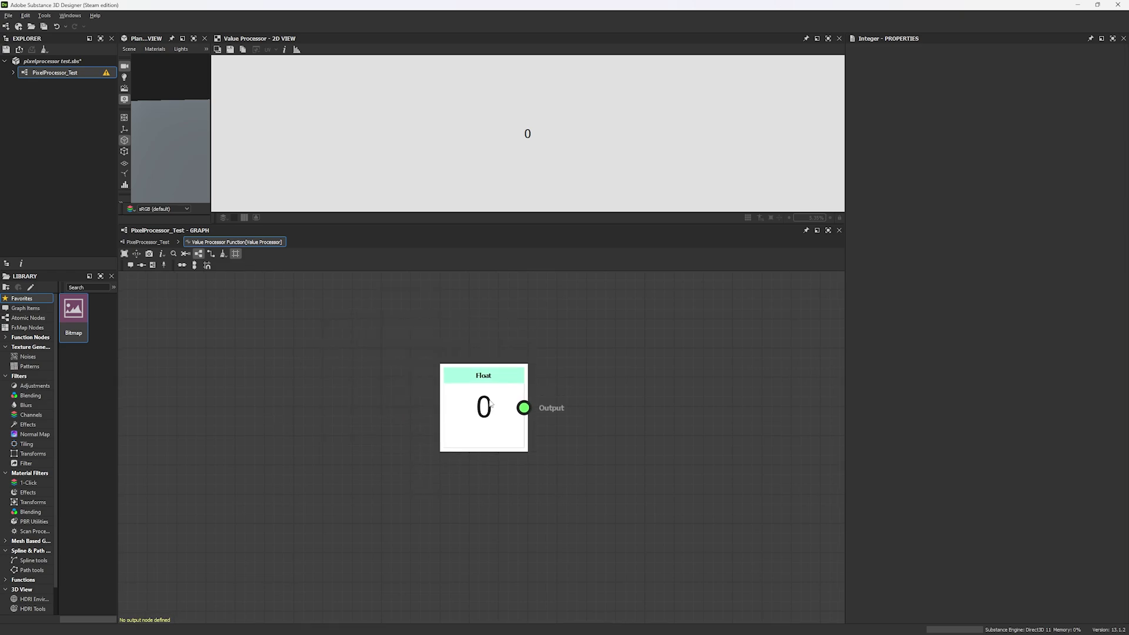
middle_drag(572, 360, 552, 360)
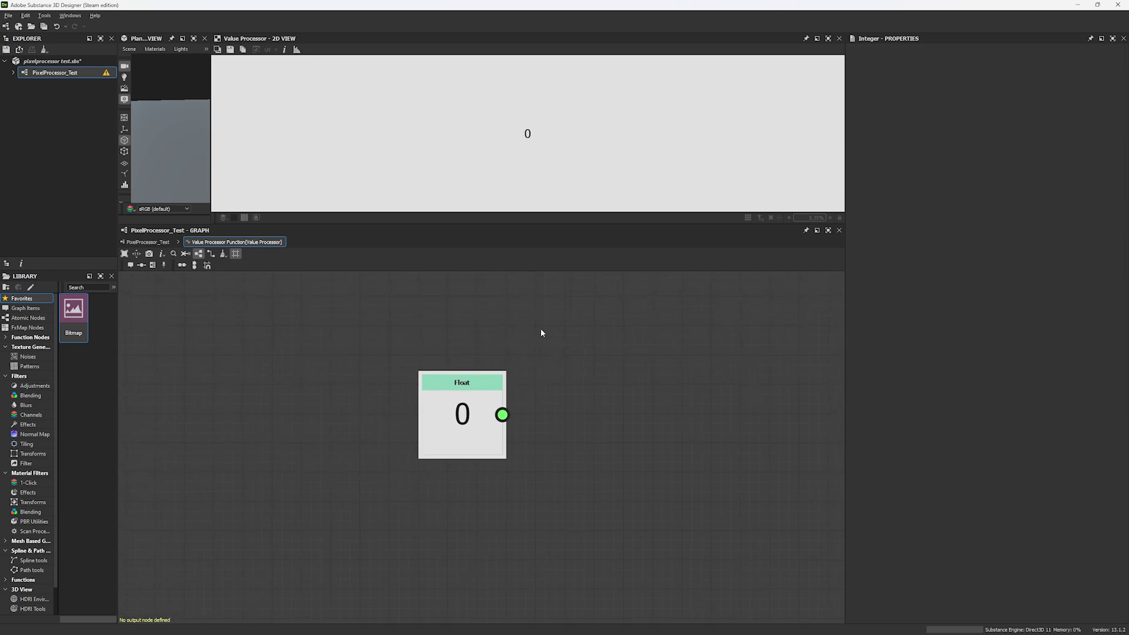
click(465, 420)
drag(969, 59, 1042, 58)
click(1121, 63)
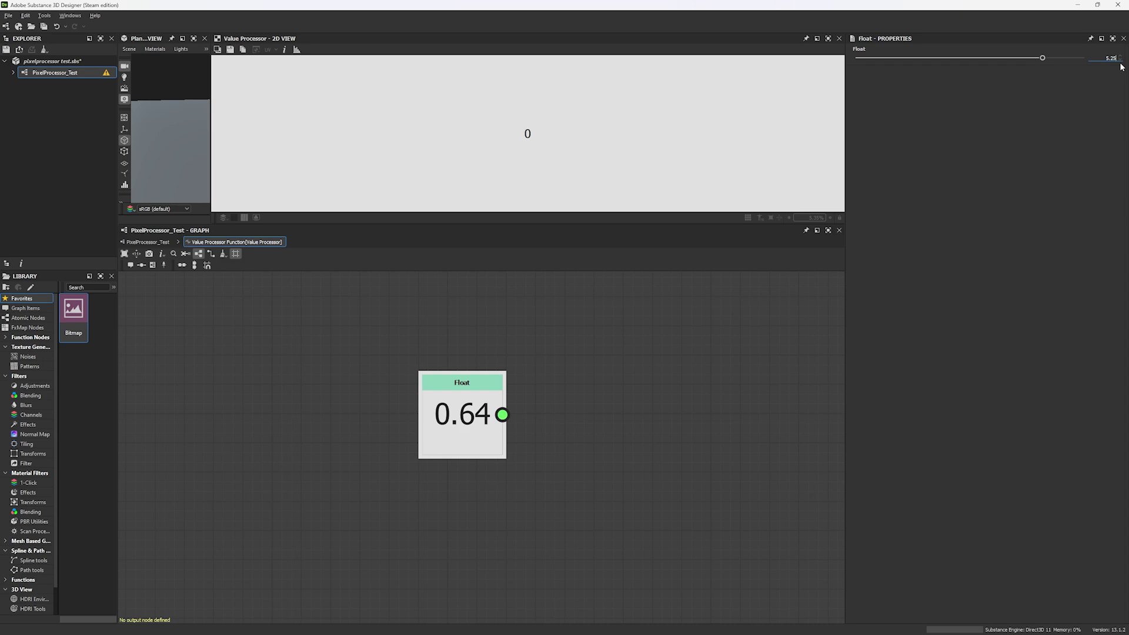
key(Return)
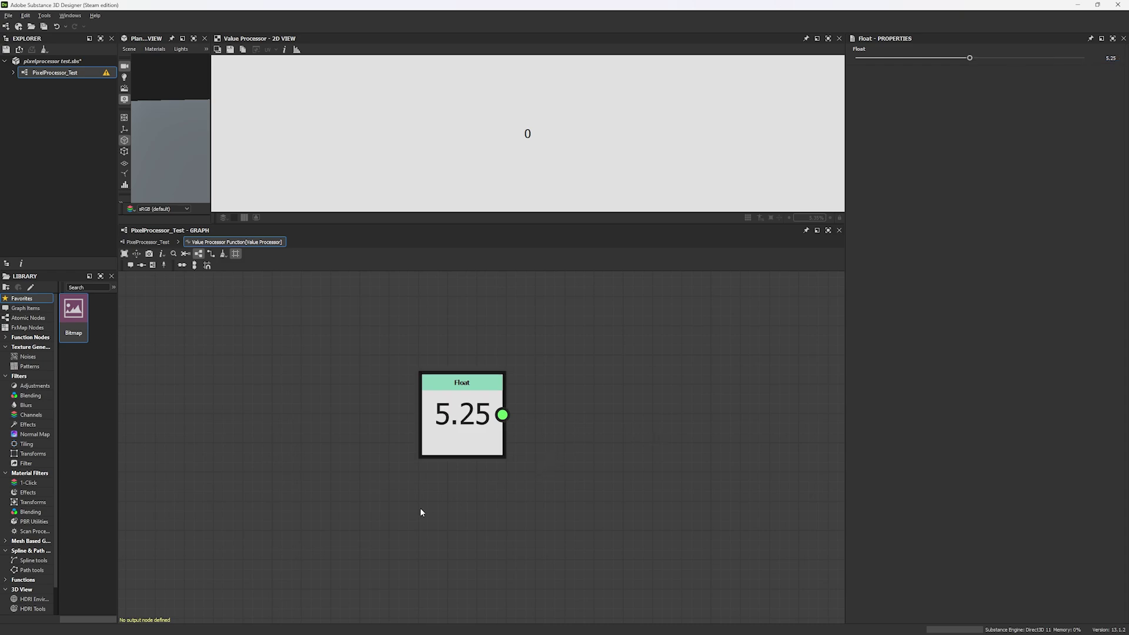
Step: Add an Integer node and align it directly below the Float node
key(space)
text(inte)
key(Return)
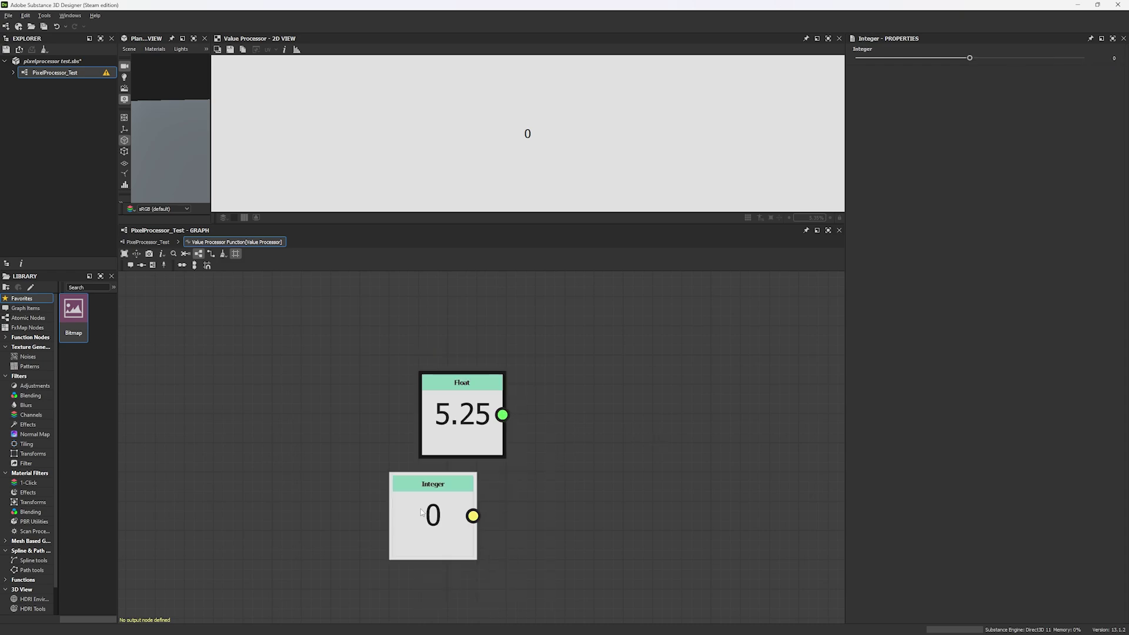
drag(421, 512, 450, 511)
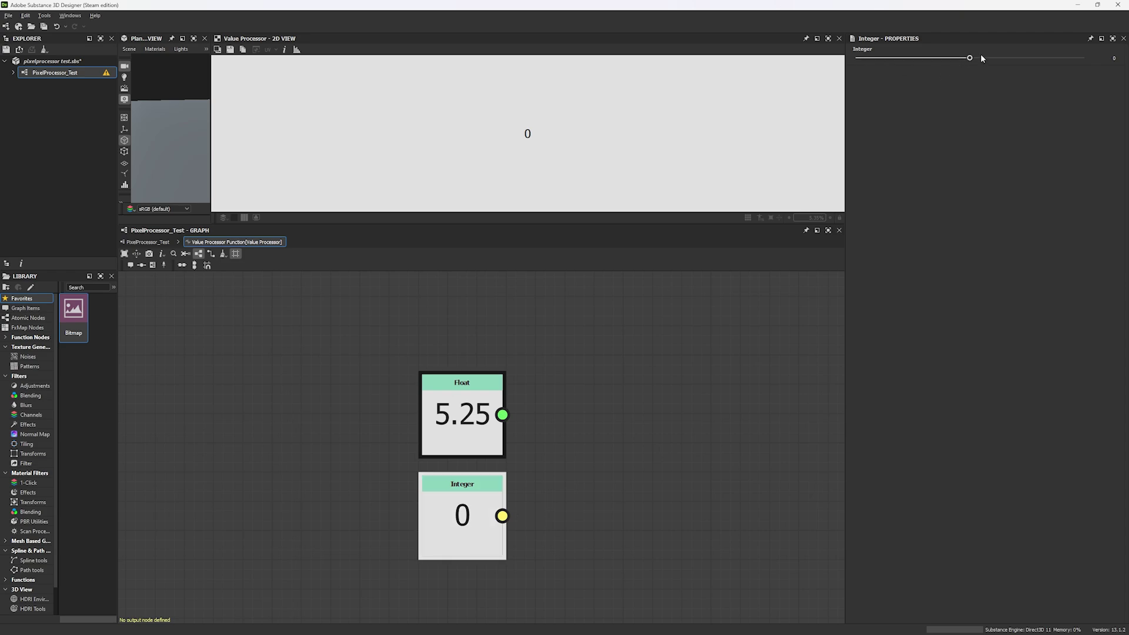
Step: Set the values of both the Integer node and the Float node to 1
drag(969, 59, 992, 57)
click(469, 424)
click(1109, 59)
text(11)
key(Return)
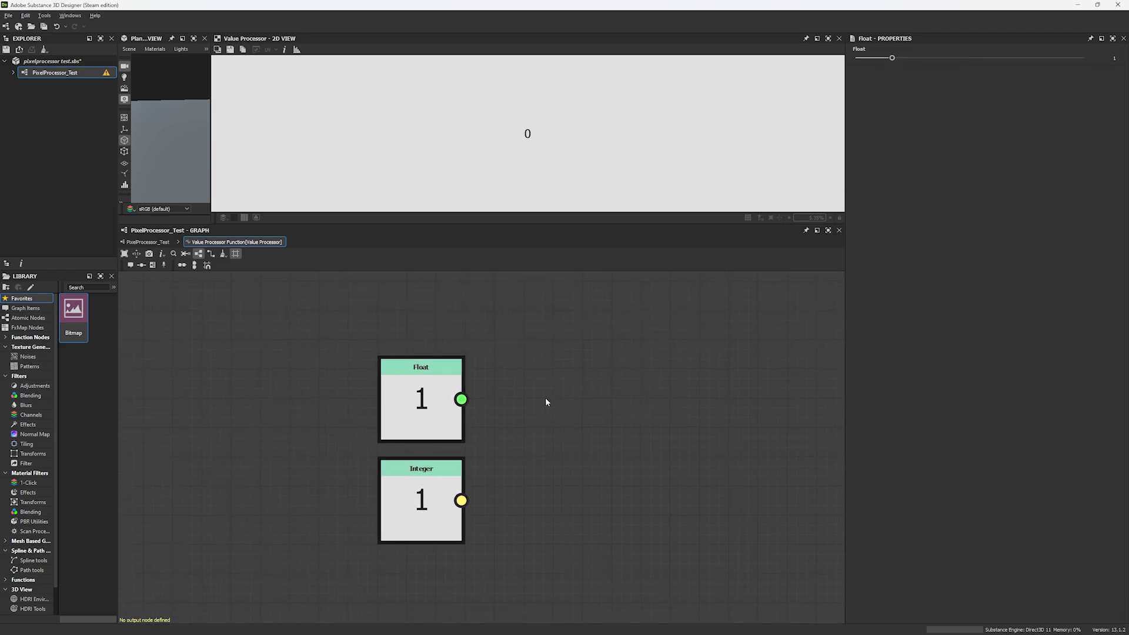
Step: Add a Float2 node to the function graph beside the Float node
key(space)
text(floa)
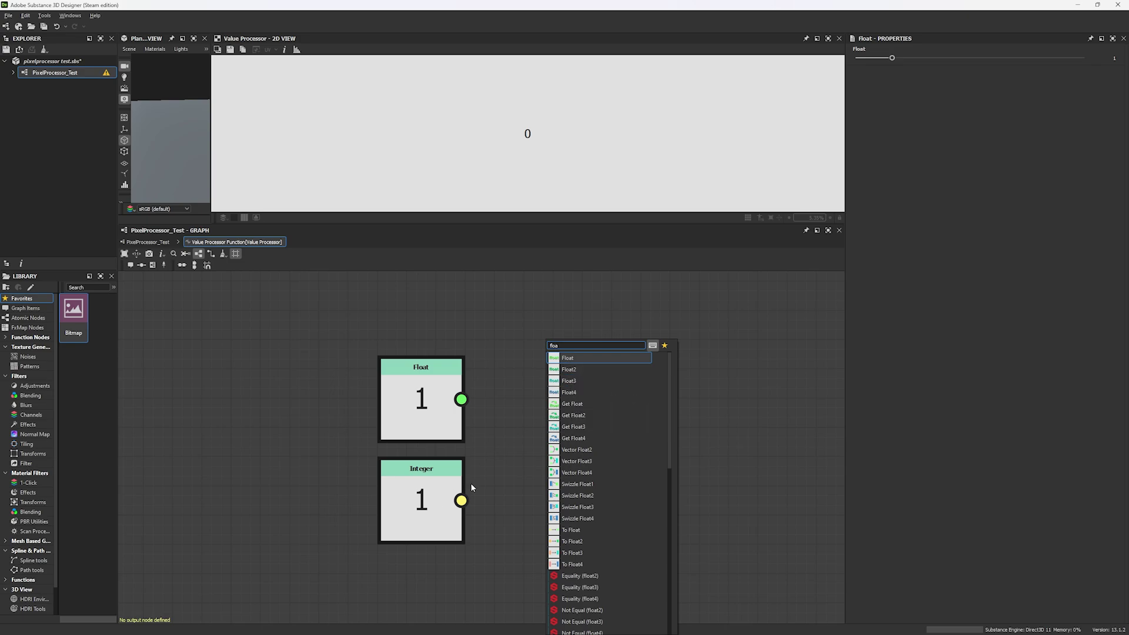
click(568, 372)
click(568, 371)
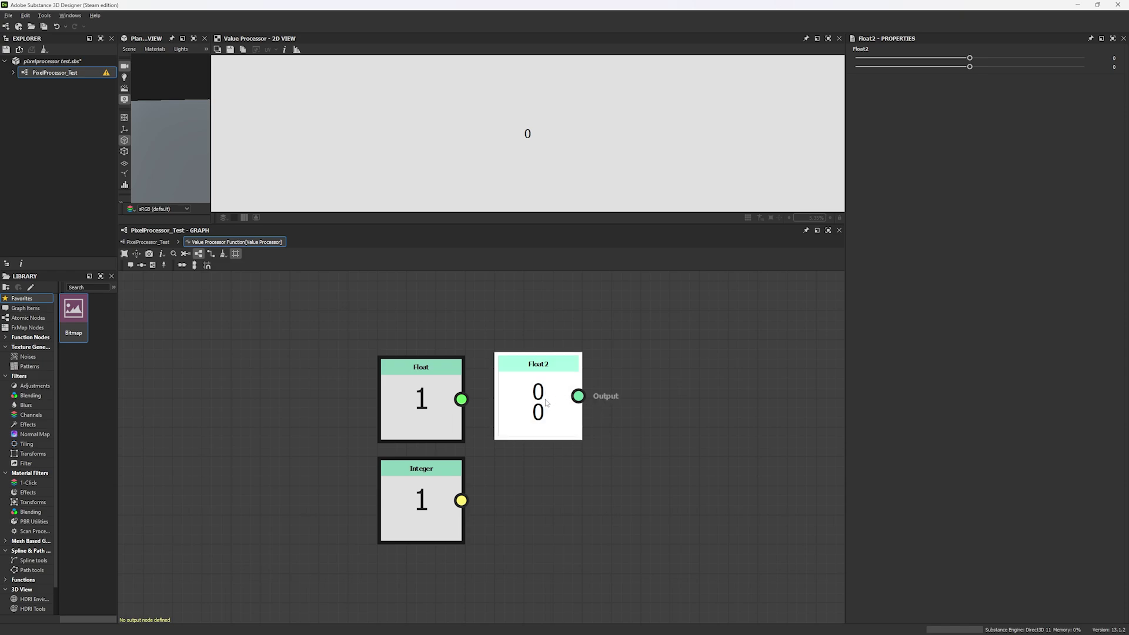
Step: Set the two components of the Float2 node to 1.1 and 1.2
middle_drag(550, 474, 472, 492)
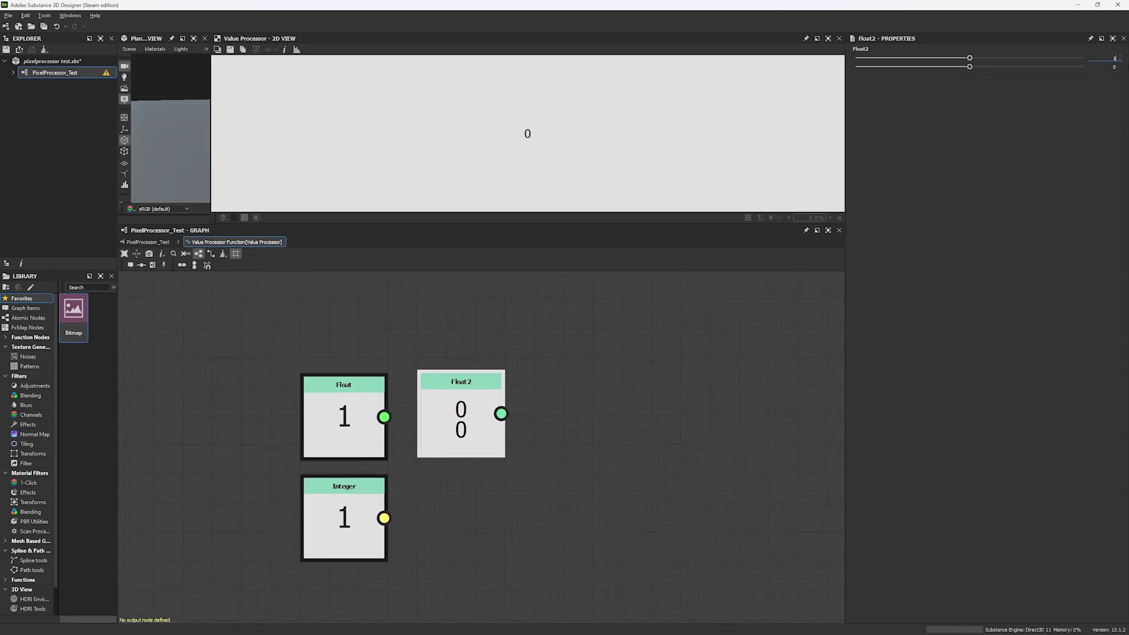
key(Return)
click(1108, 66)
text(1.2)
key(Return)
Step: Add Float3 and Float4 nodes in a row beside the Float2 node and shift both slightly upward
key(space)
text(float)
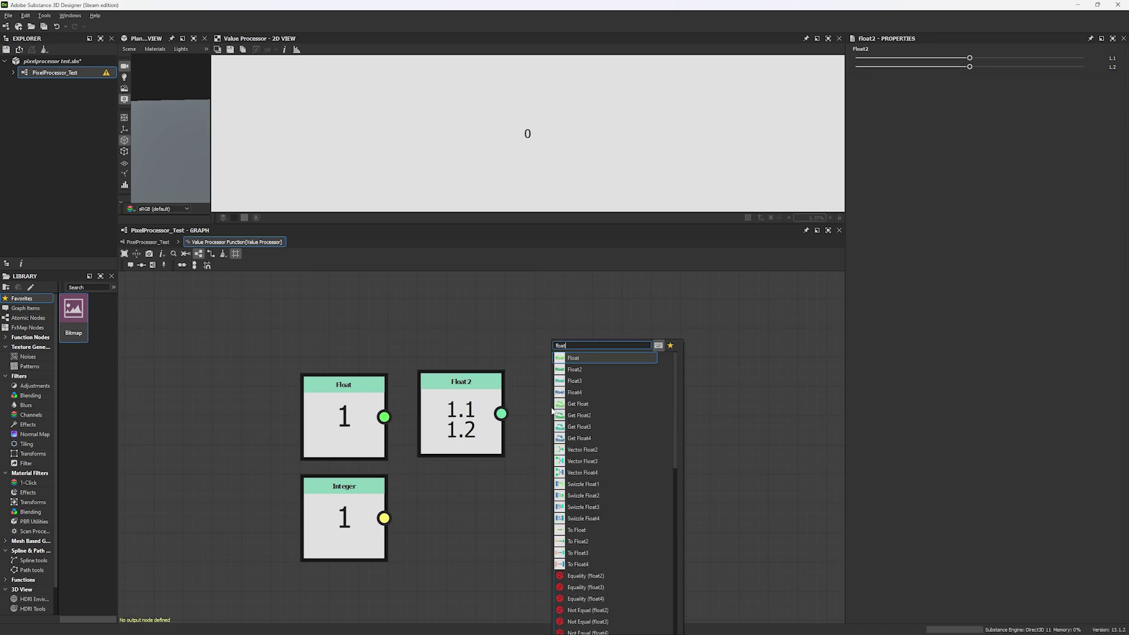
click(574, 380)
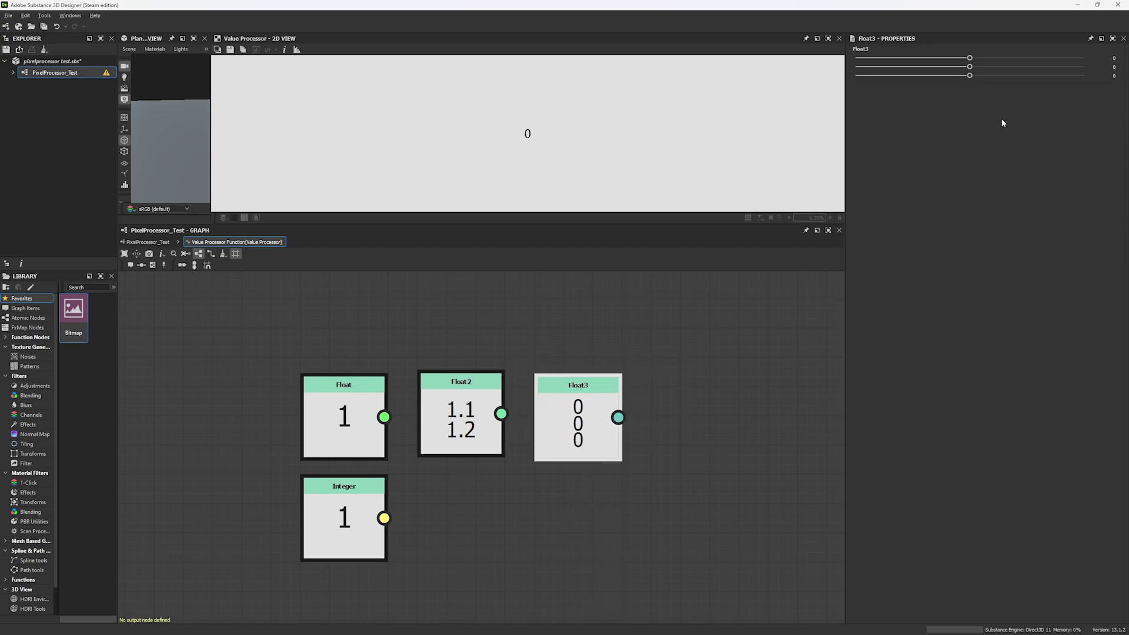
click(706, 388)
key(space)
text(floa)
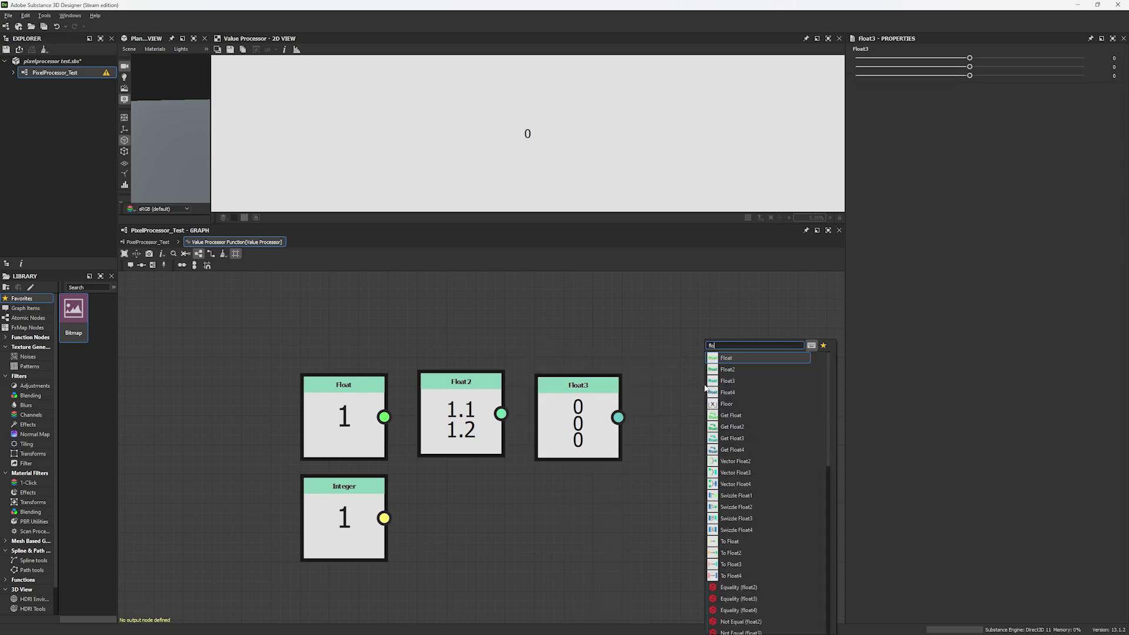
click(721, 392)
drag(547, 320, 693, 396)
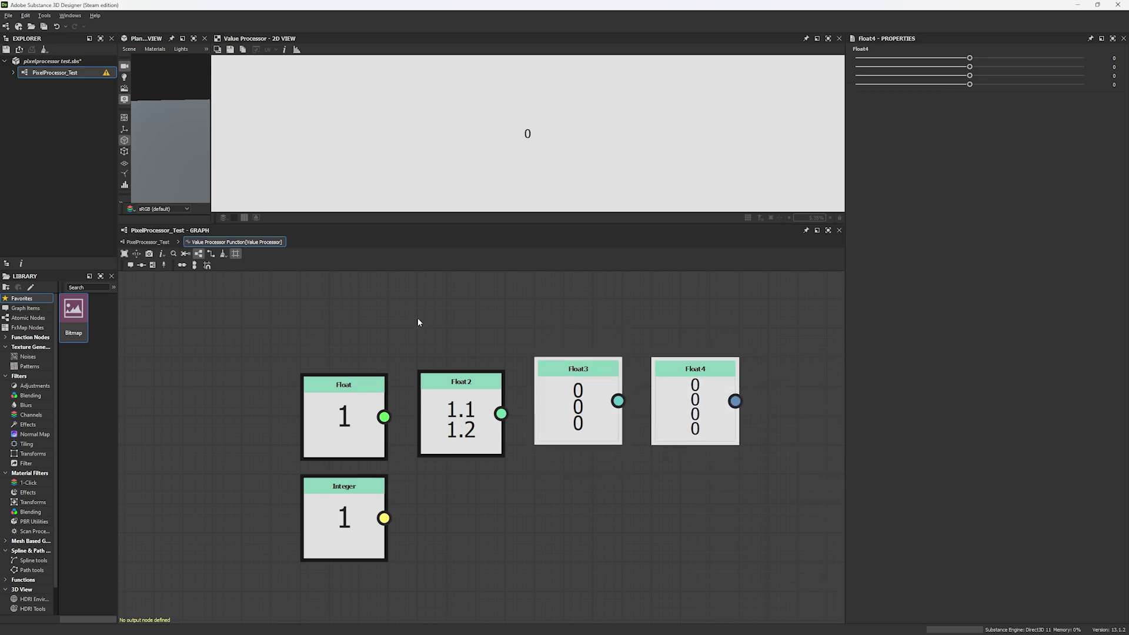
Step: Nudge the Float and Float2 nodes up toward the Float3 and Float4 row, leaving Float2 selected
mouse_move(353, 430)
mouse_down()
mouse_move(353, 355)
mouse_move(347, 427)
mouse_up()
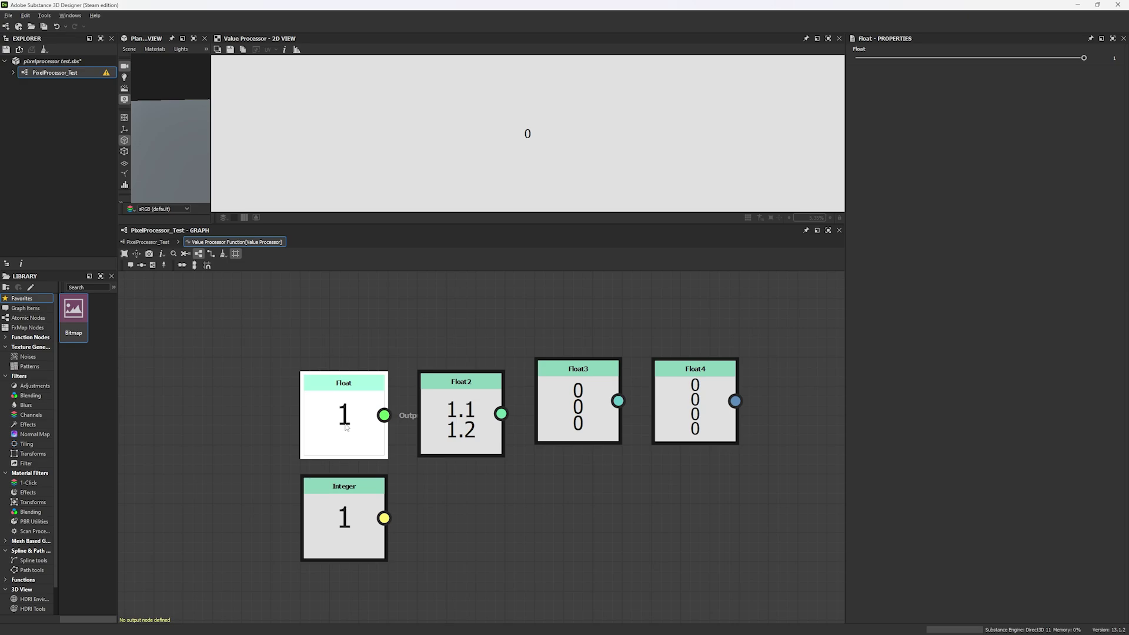
mouse_move(464, 402)
mouse_down()
mouse_move(464, 360)
mouse_move(464, 388)
mouse_up()
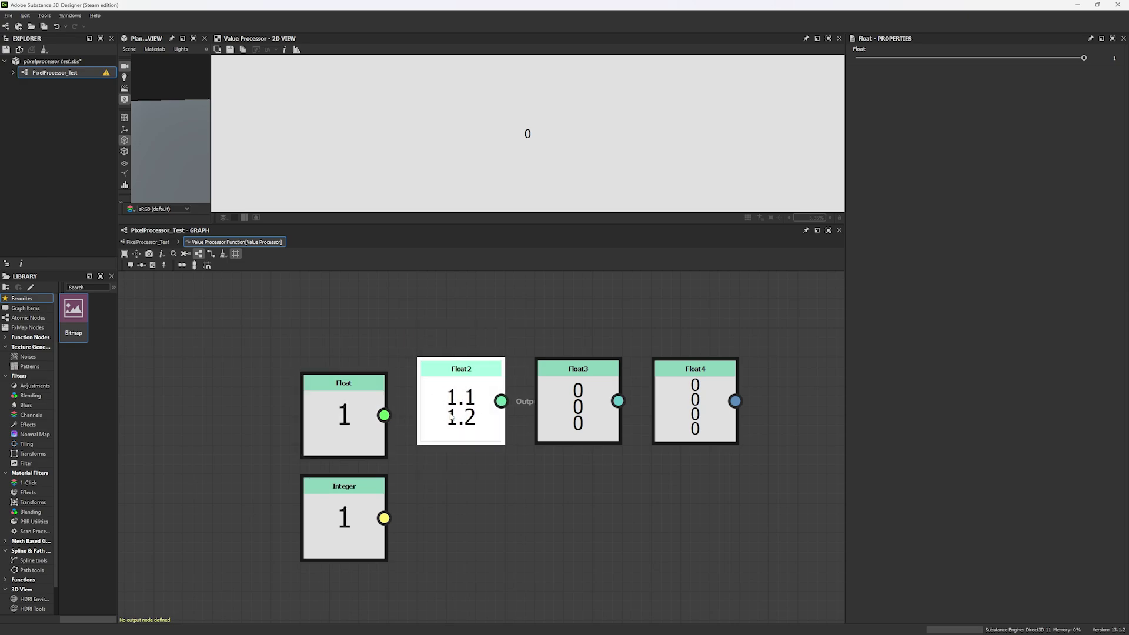
click(445, 401)
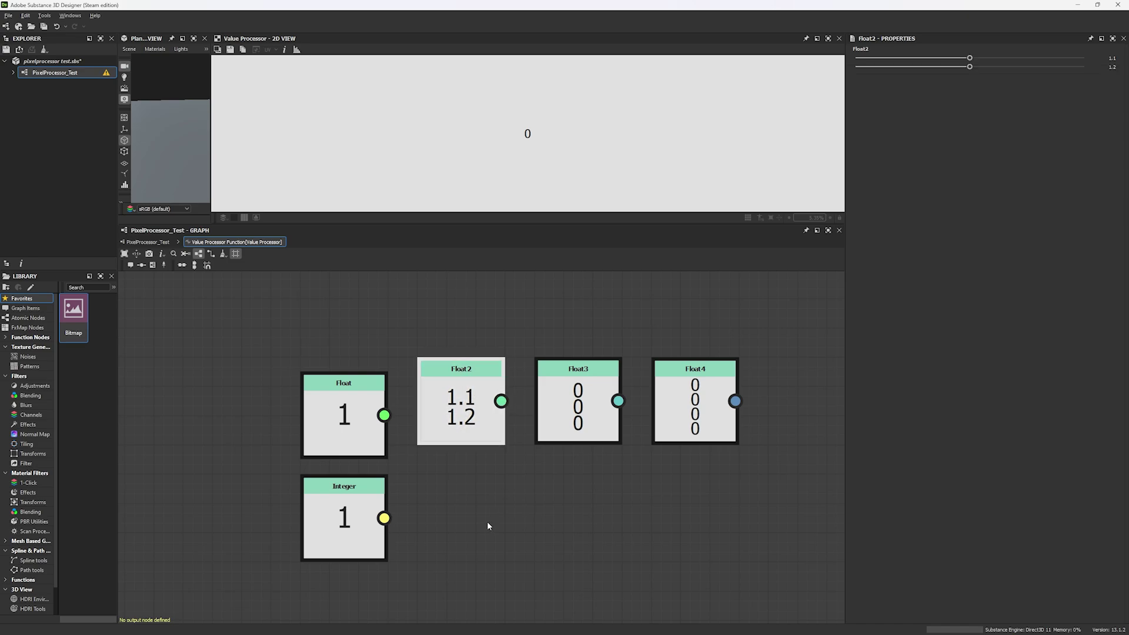
key(space)
text(vect)
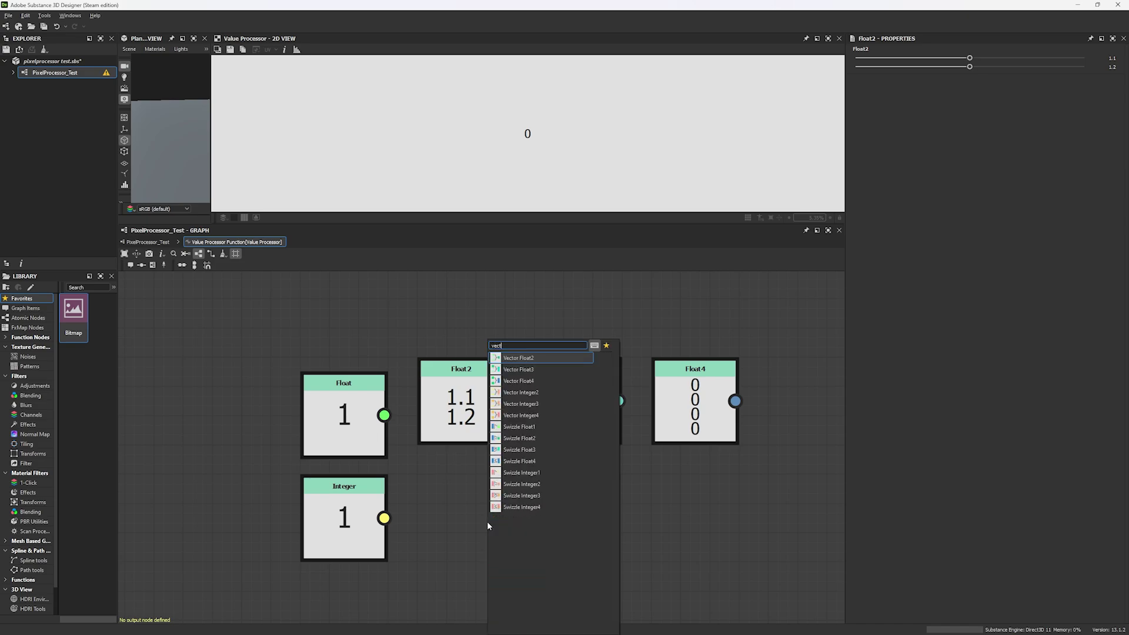
click(536, 360)
drag(499, 532, 462, 530)
key(Delete)
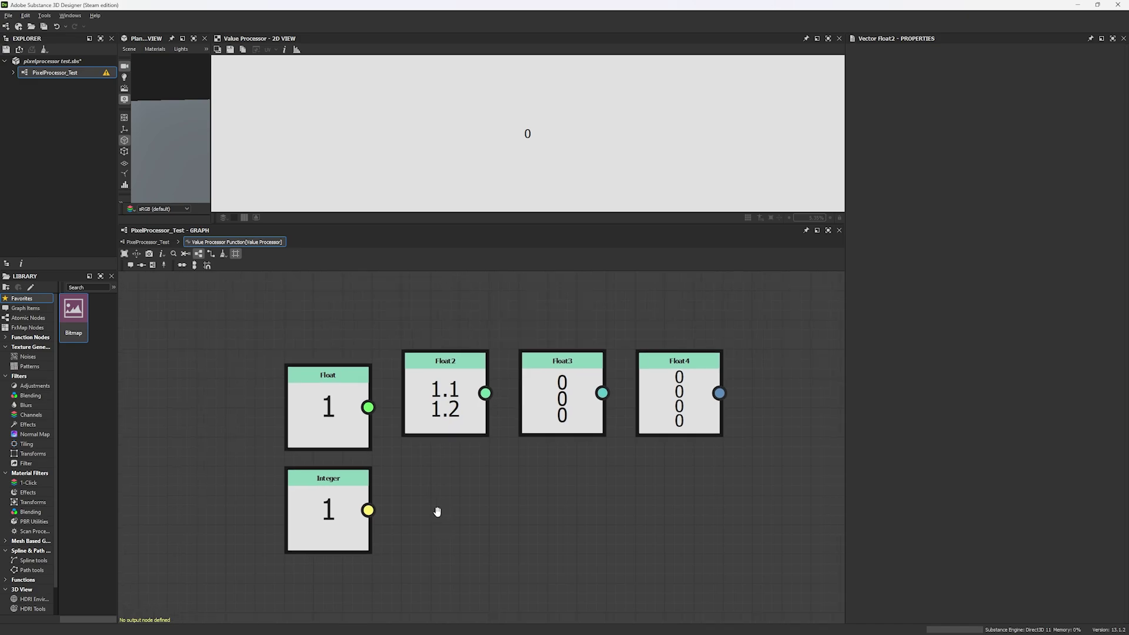
Step: Add an Integer2 node beside the Integer node and set its components to 1 and 2
middle_drag(435, 511, 349, 482)
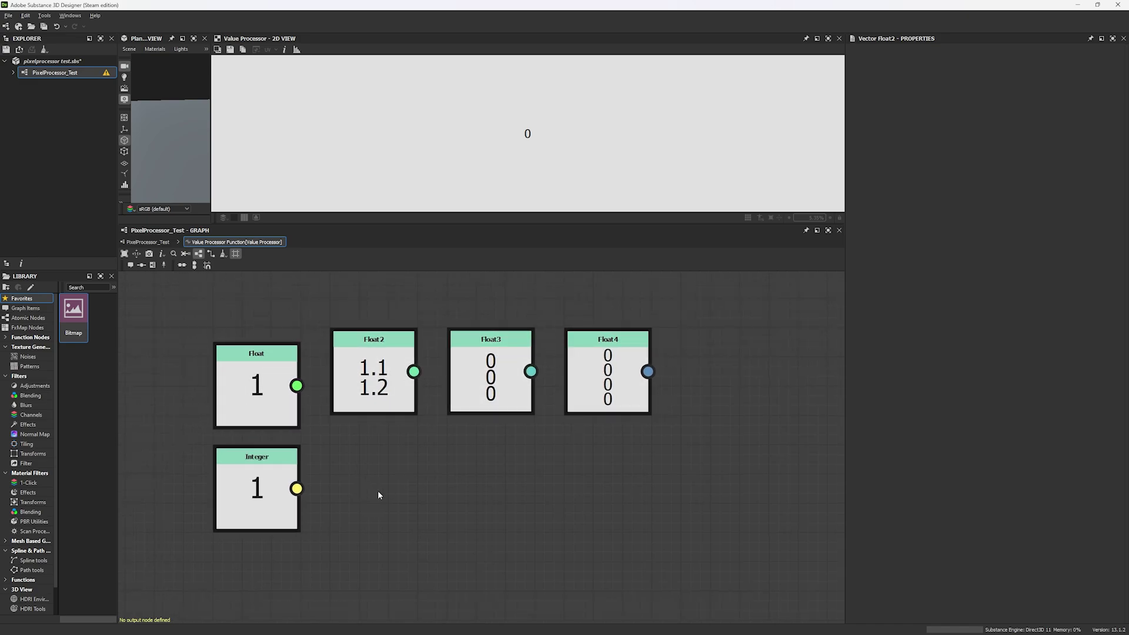
key(space)
text(inte)
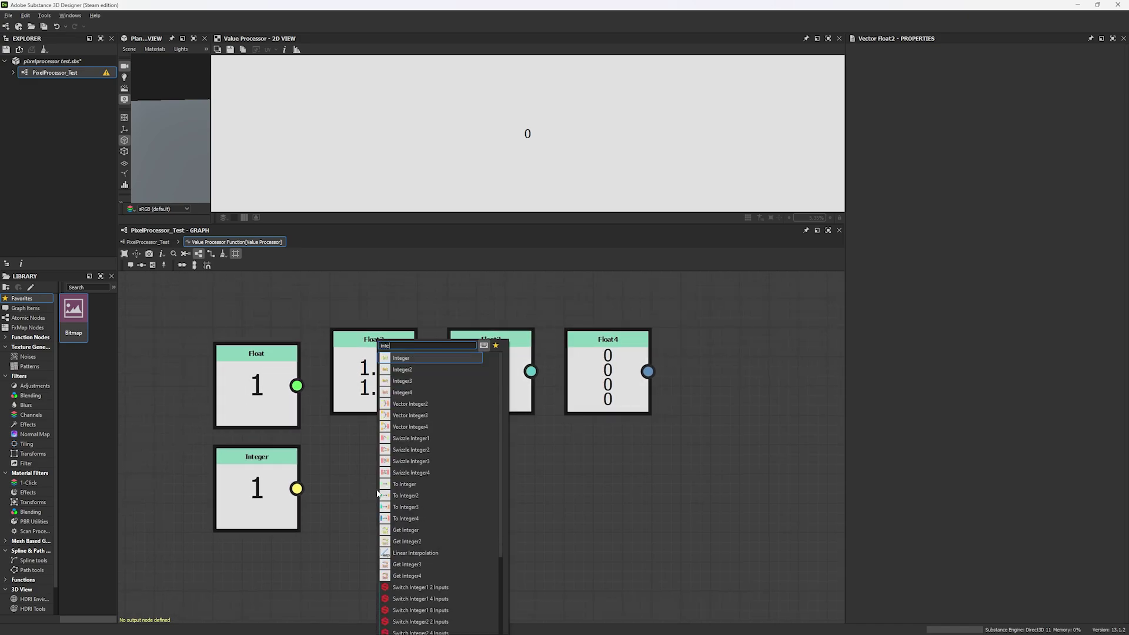
key(Down)
key(Return)
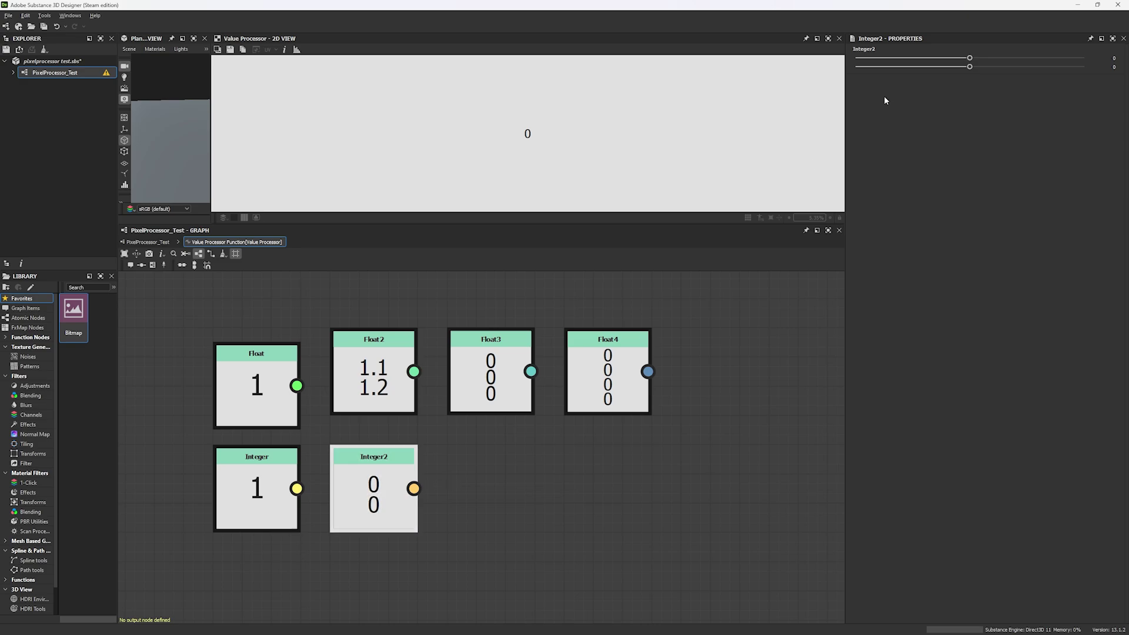
drag(969, 58, 1015, 67)
Step: Add an Integer3 node and align it beside the Integer2 node
key(space)
text(integer)
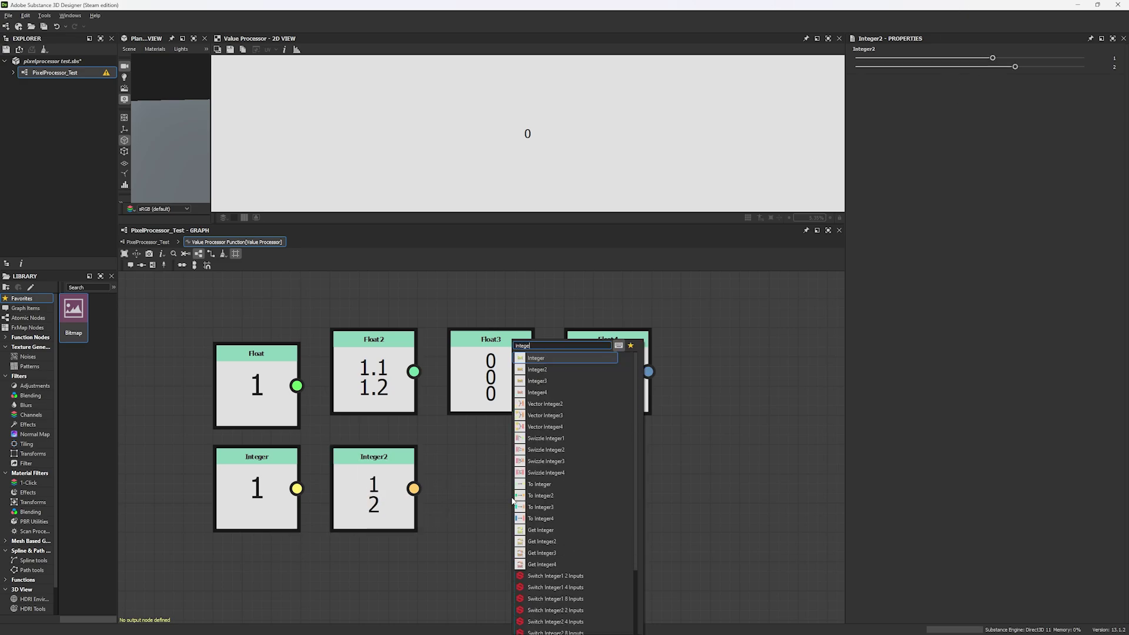
click(554, 383)
drag(516, 496, 497, 493)
click(599, 487)
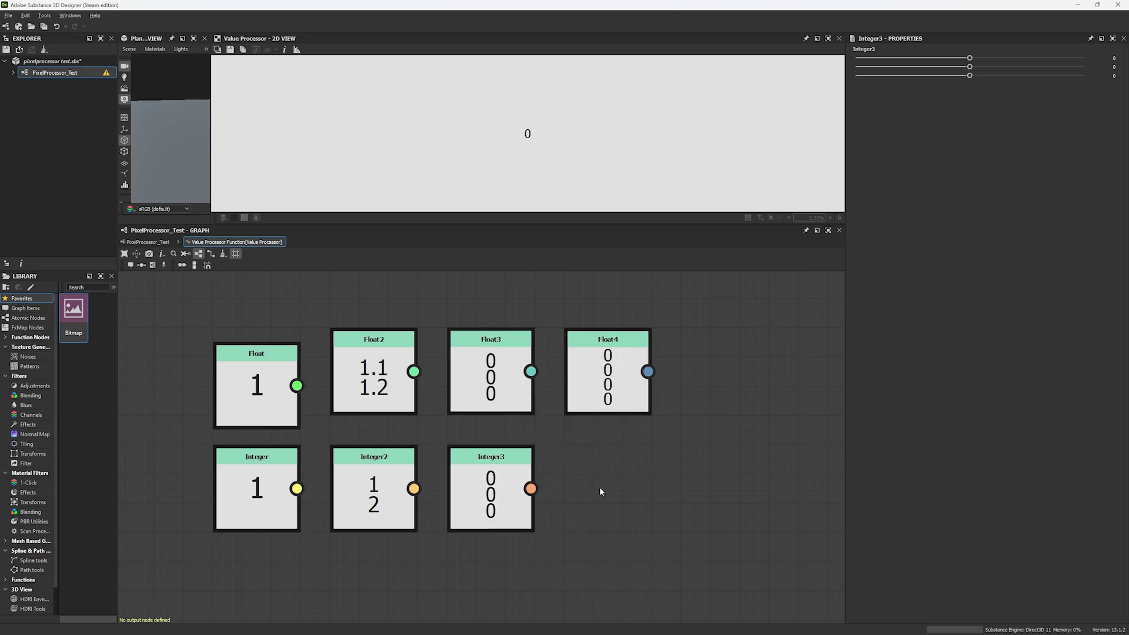
Step: Add a String node in the empty area below the integer nodes
scroll(582, 465, down, 4)
drag(345, 352, 627, 502)
drag(578, 407, 535, 308)
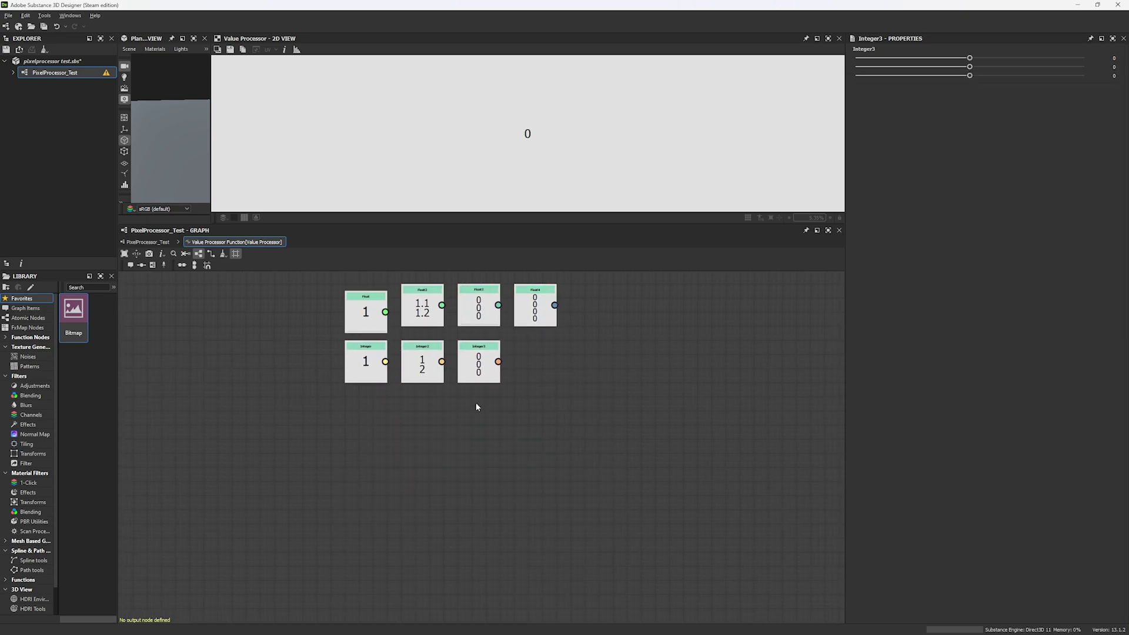
click(475, 407)
scroll(419, 439, up, 3)
middle_drag(418, 438, 449, 448)
key(space)
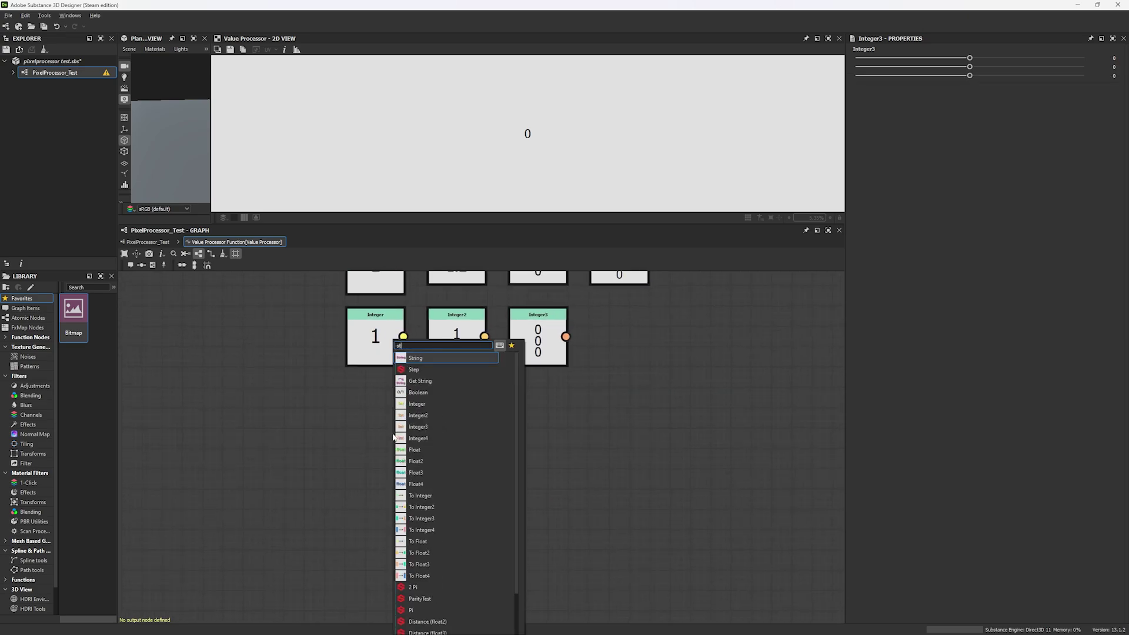
text(string)
key(Return)
drag(388, 434, 427, 434)
Step: Set the String node's text to "Hello World"
click(888, 57)
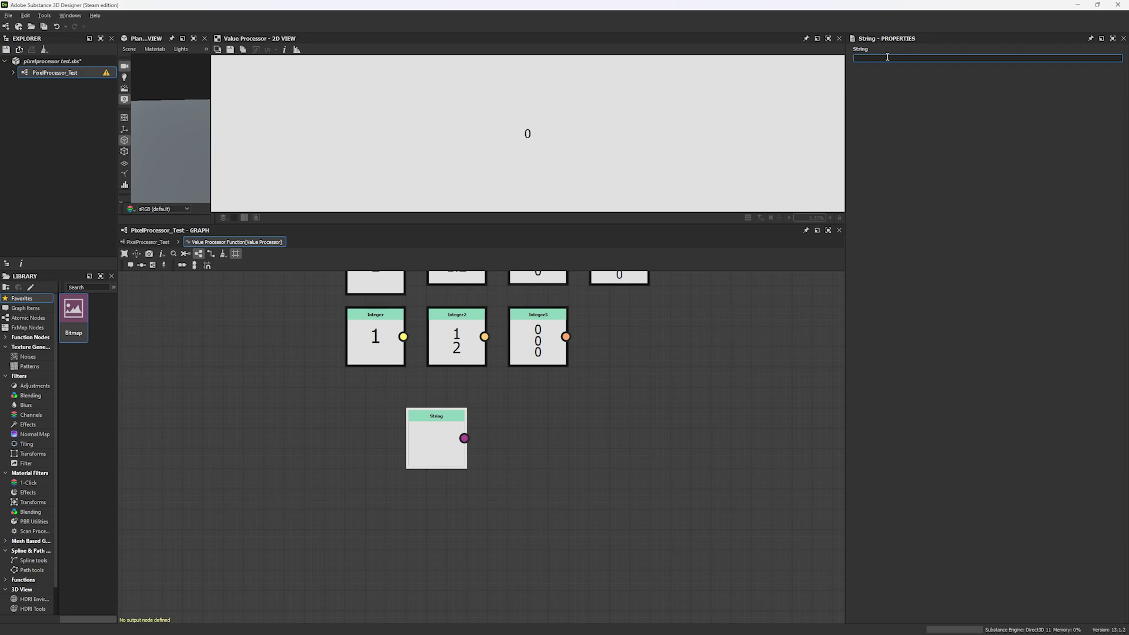
text(Hello World)
key(Return)
right_click(431, 426)
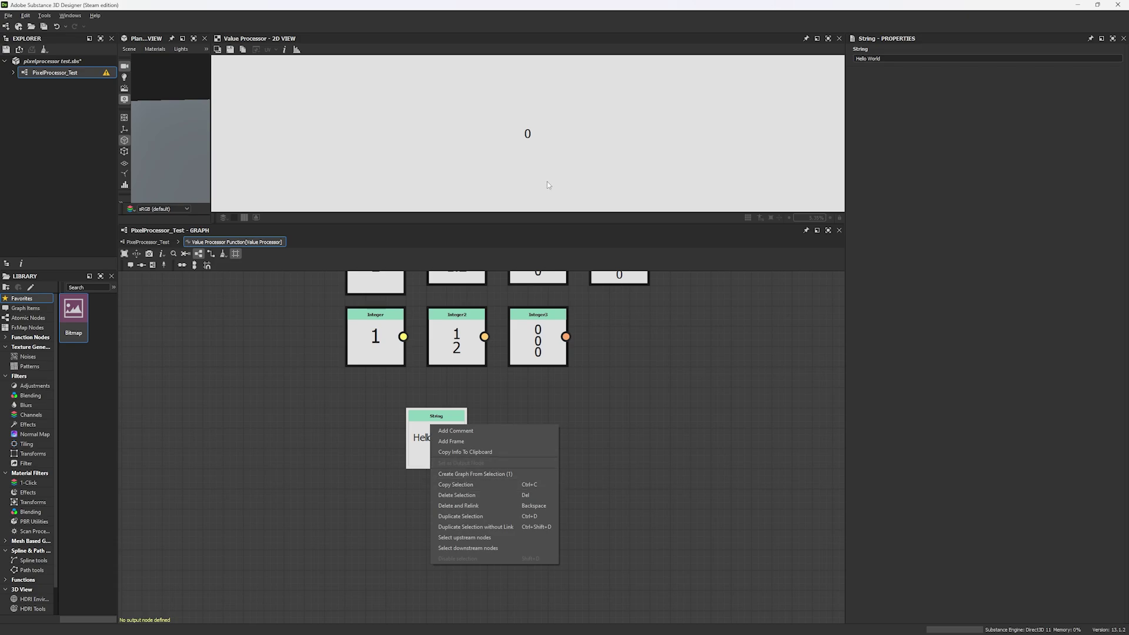
click(618, 382)
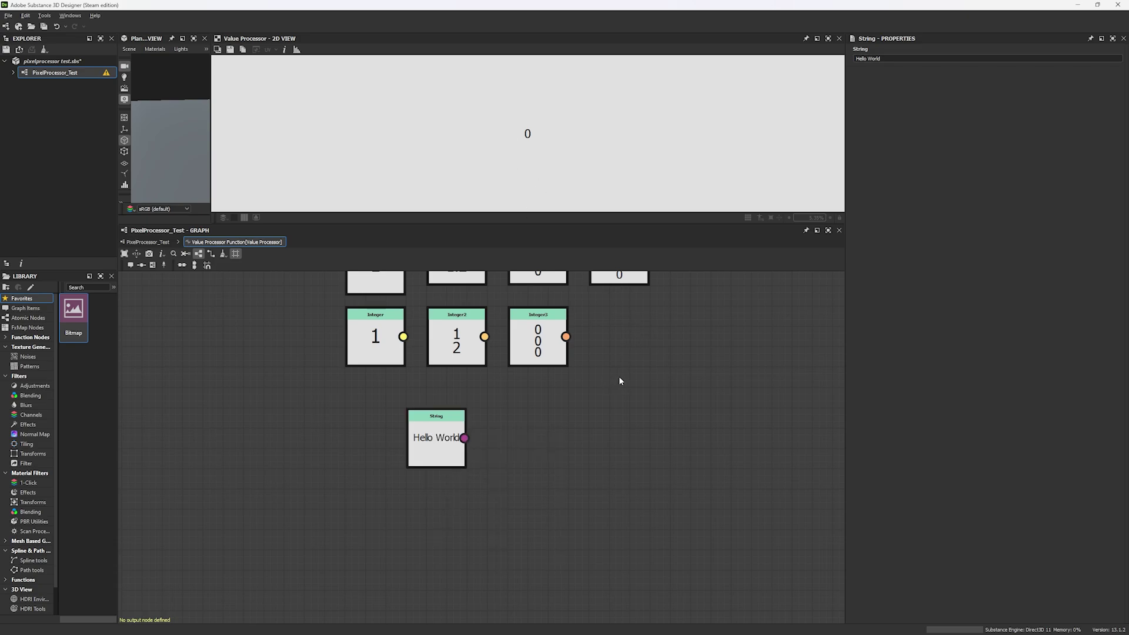
Step: Move the String node out to the left of the Float and Integer nodes, apart from the numeric values
key(f)
drag(427, 461, 342, 468)
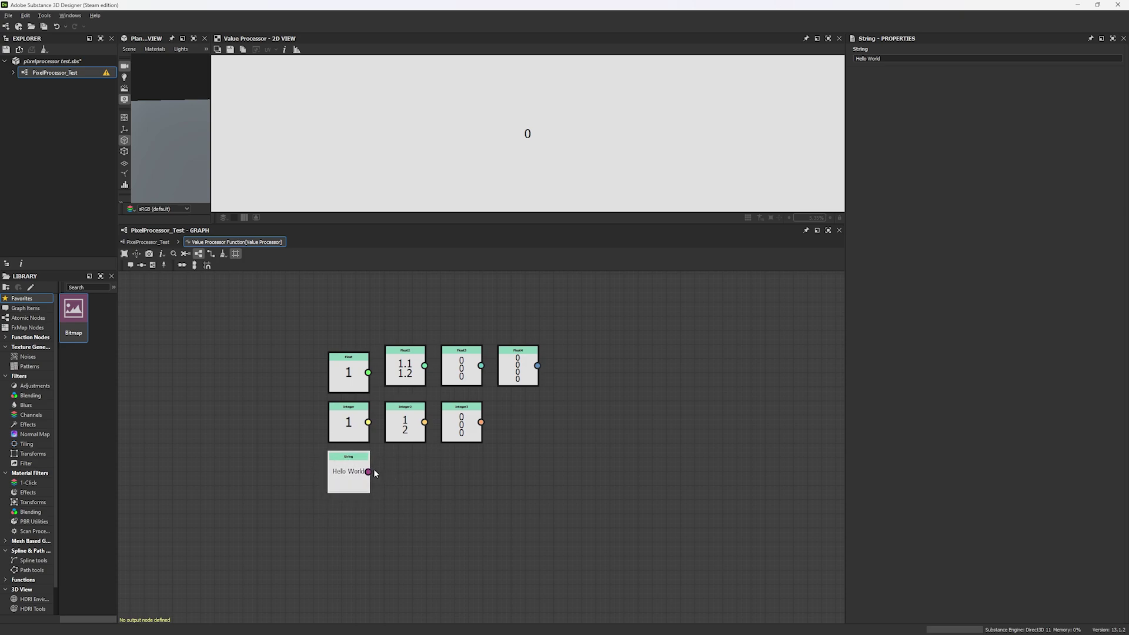
scroll(365, 473, up, 3)
drag(275, 427, 428, 530)
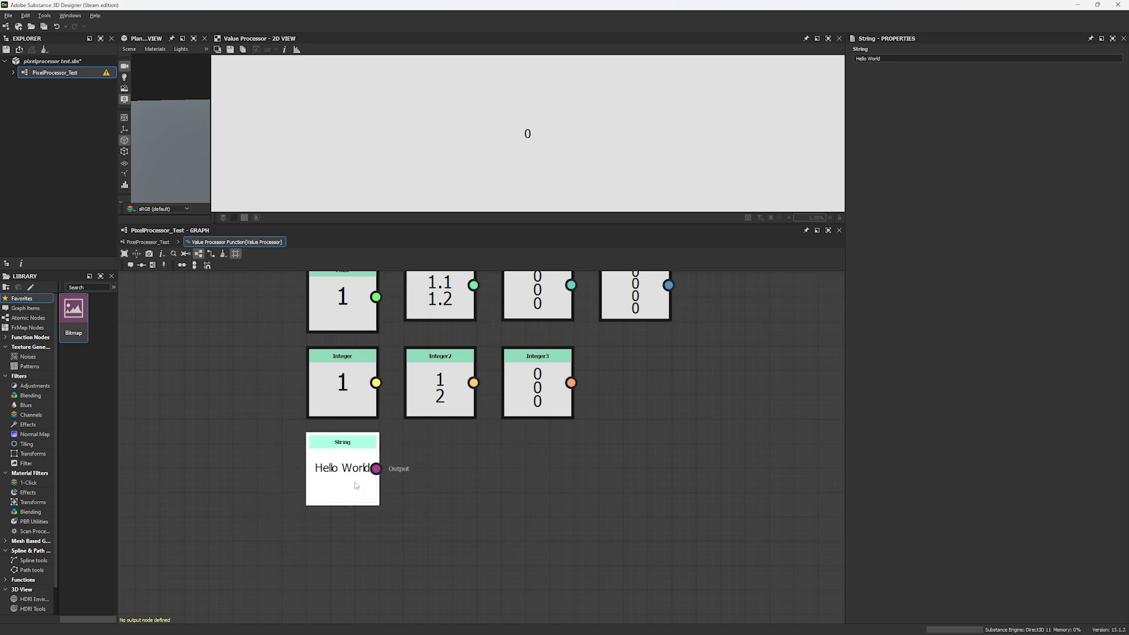
middle_drag(389, 447, 423, 422)
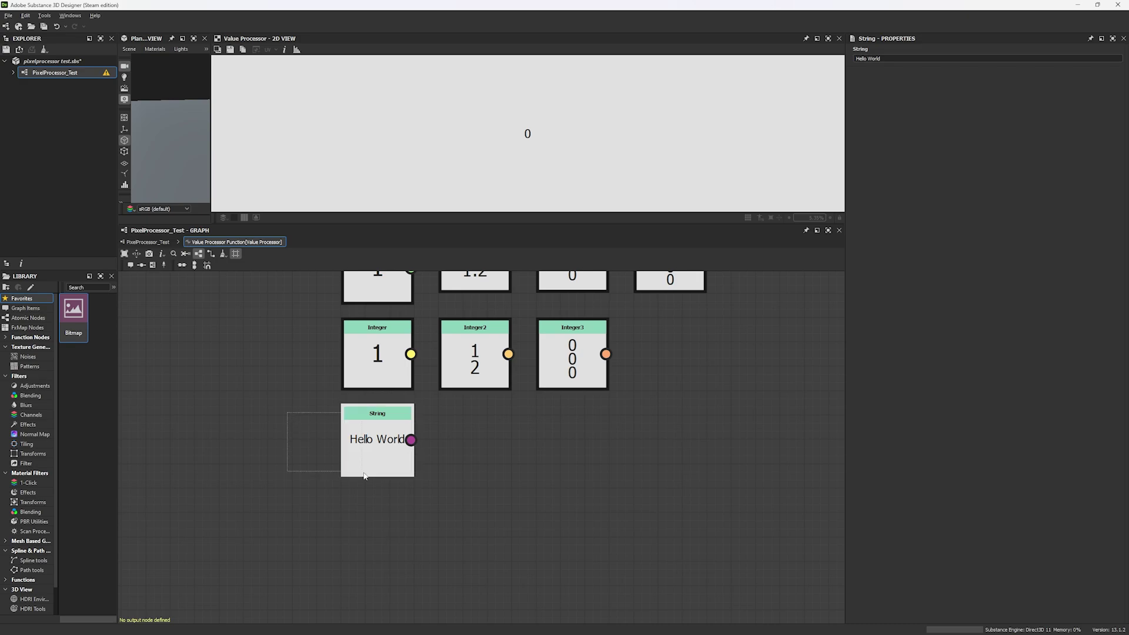
drag(396, 444, 251, 370)
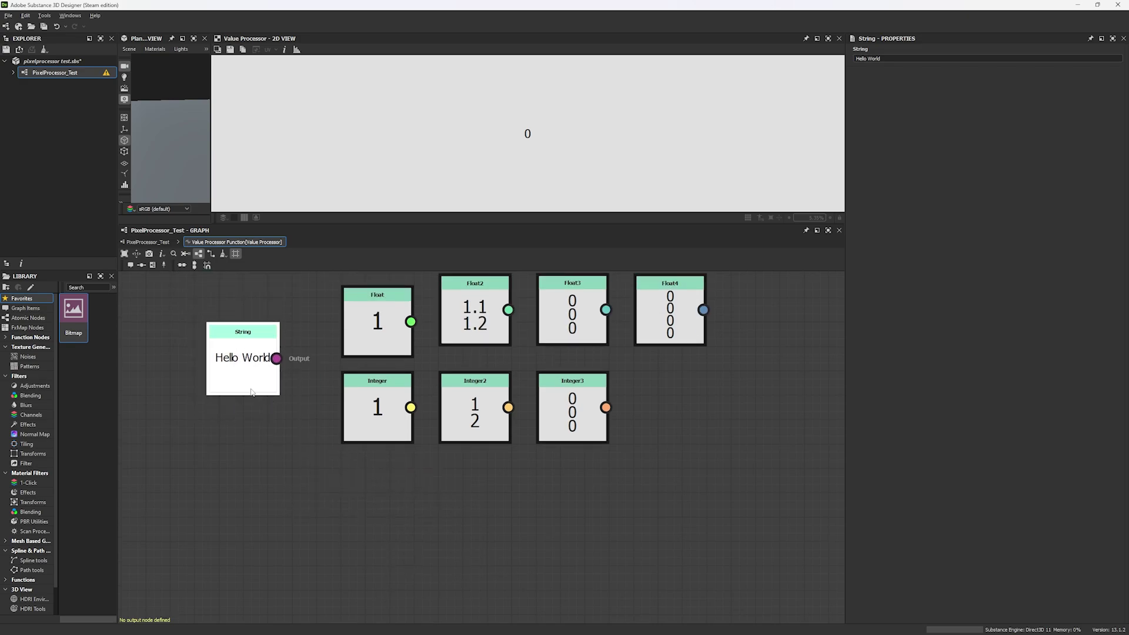
Step: Add a Boolean node below the integer nodes and set its value to True
click(295, 419)
key(space)
text(bo)
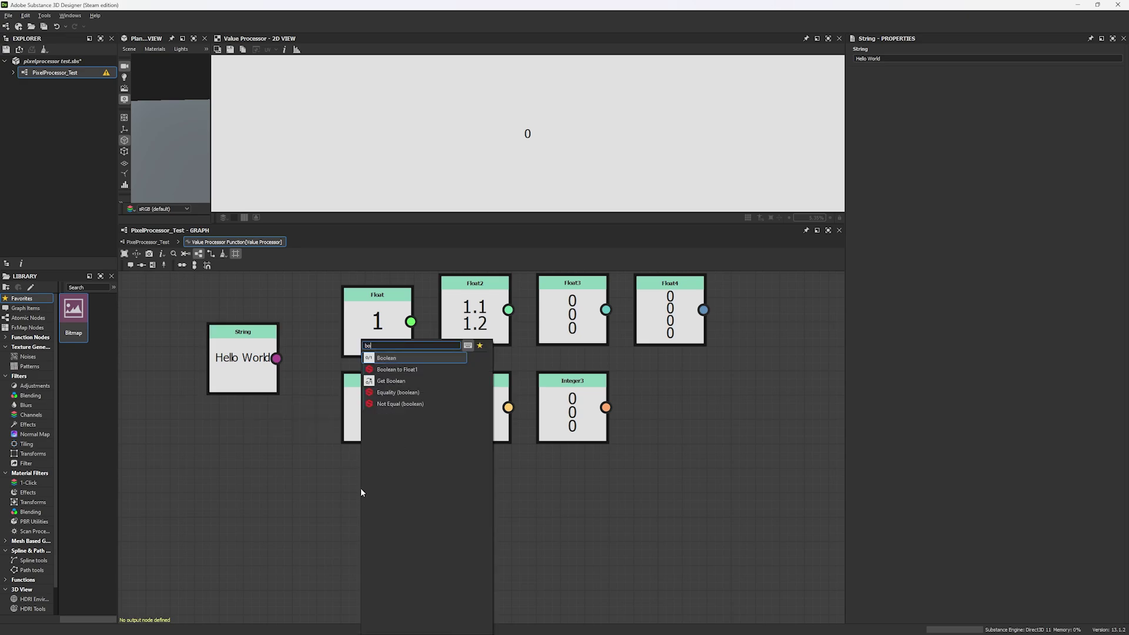
key(Return)
drag(361, 488, 411, 562)
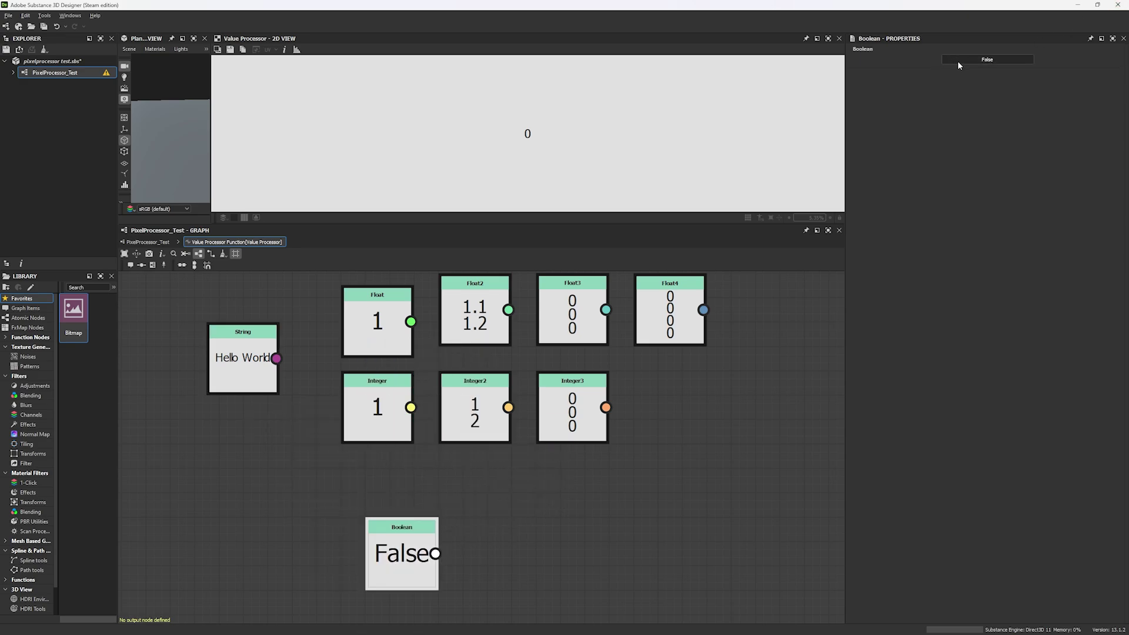
click(958, 59)
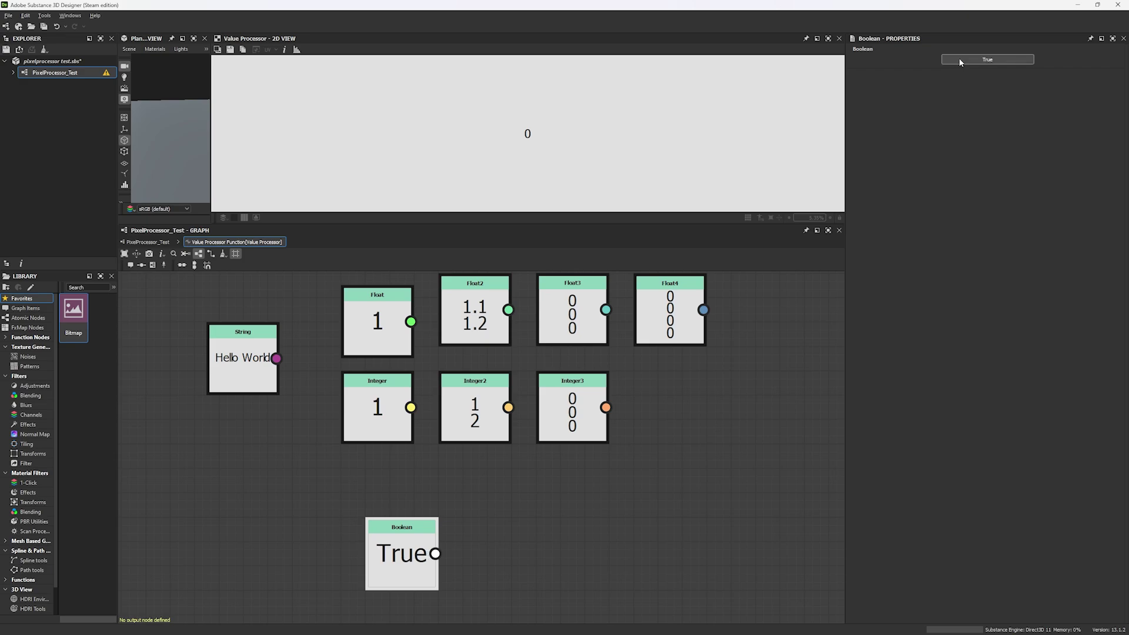
middle_drag(576, 562, 511, 496)
scroll(511, 496, down, 3)
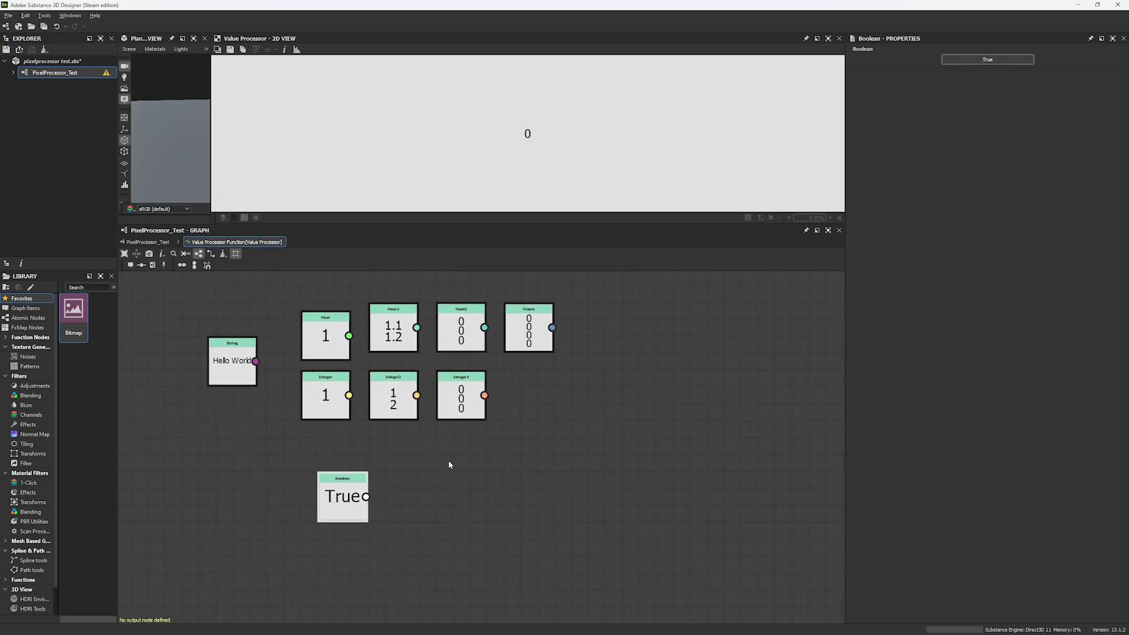
Step: Add a Switch Grayscale node to the main graph, fed by the Pixel Processor and Value Processor outputs
click(148, 242)
middle_drag(301, 451, 610, 441)
key(space)
text(swit)
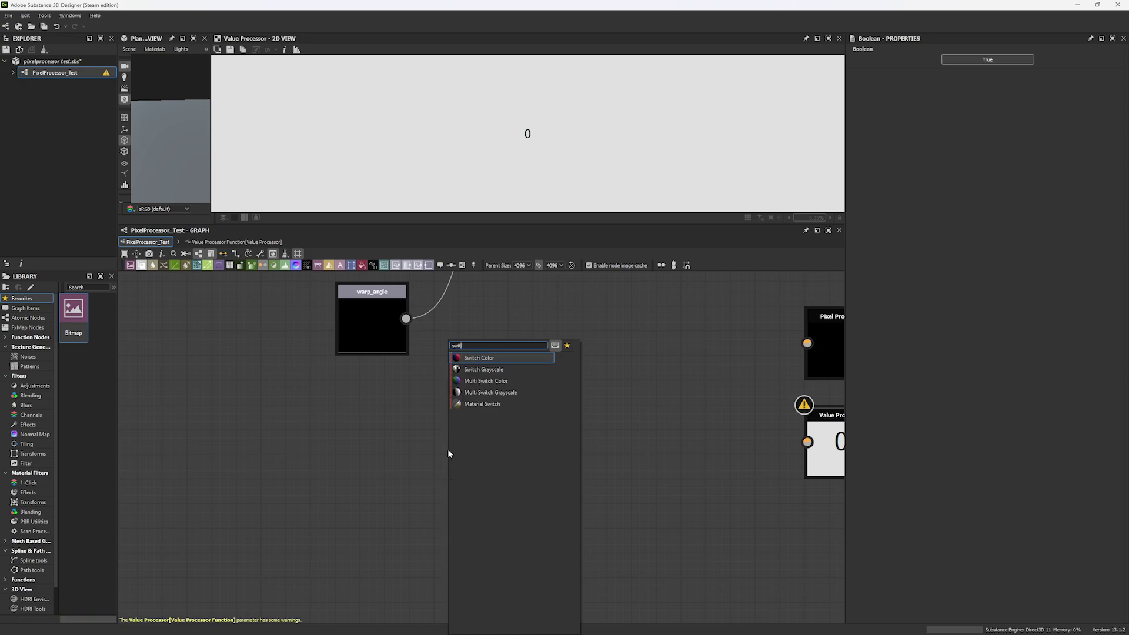
click(486, 369)
middle_drag(608, 414, 394, 418)
drag(231, 450, 800, 449)
drag(660, 348, 775, 452)
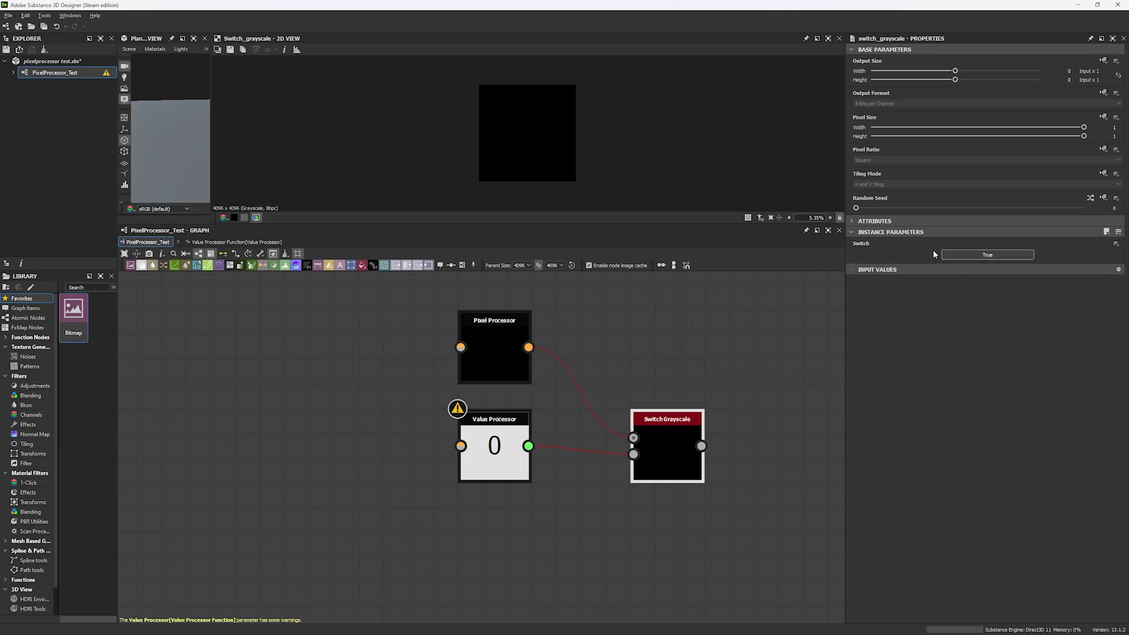
Step: Replace the Switch Grayscale node with a Histogram Scan node
drag(661, 363, 668, 390)
key(Delete)
key(space)
text(hs)
key(BackSpace)
text(ist)
key(Return)
Step: Try several Position values on the Histogram Scan, starting with 0.2, and delete the node
drag(856, 253, 900, 253)
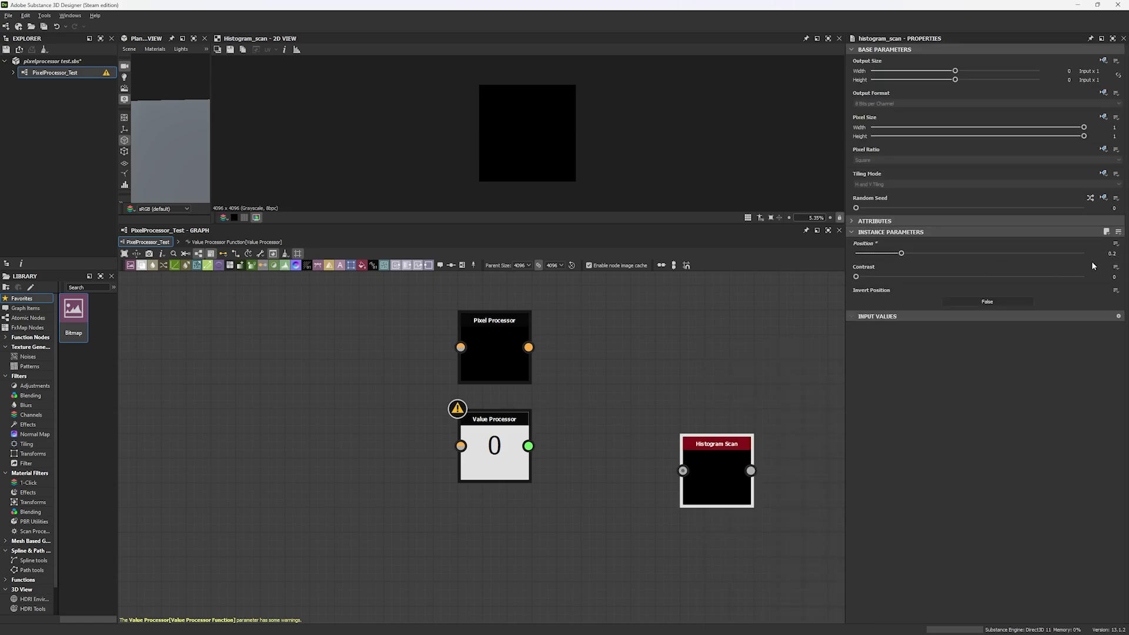
drag(903, 253, 1018, 254)
mouse_move(857, 277)
mouse_down()
mouse_move(1045, 277)
mouse_move(853, 265)
mouse_up()
drag(936, 254, 972, 256)
key(Delete)
Step: Open the Value Processor's function graph and delete the Boolean node
double_click(494, 458)
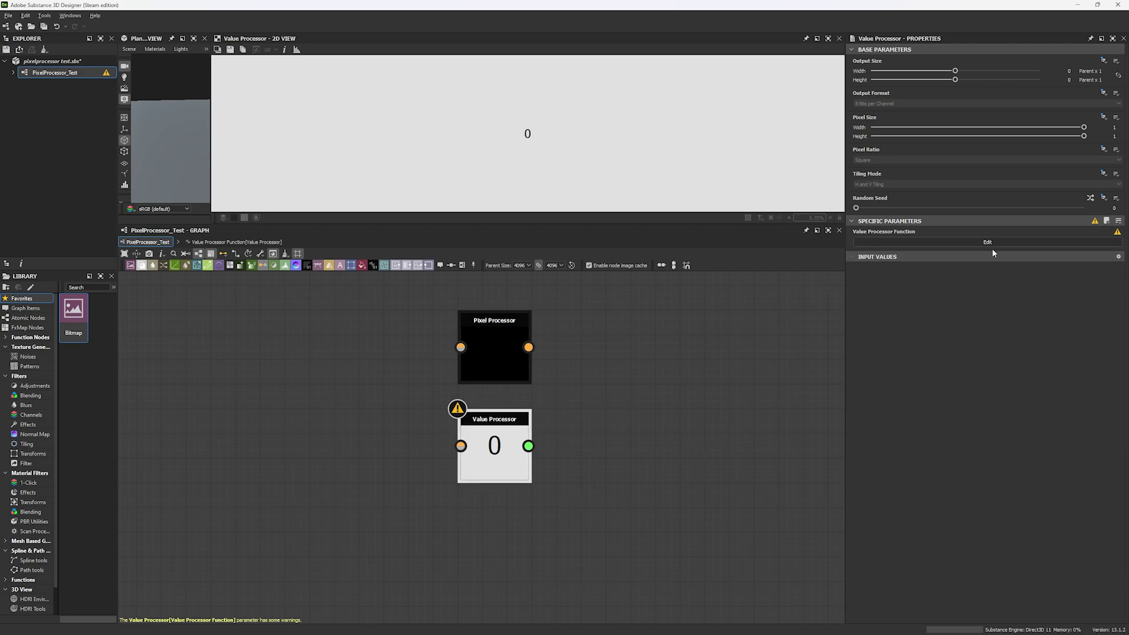
click(1019, 242)
click(393, 527)
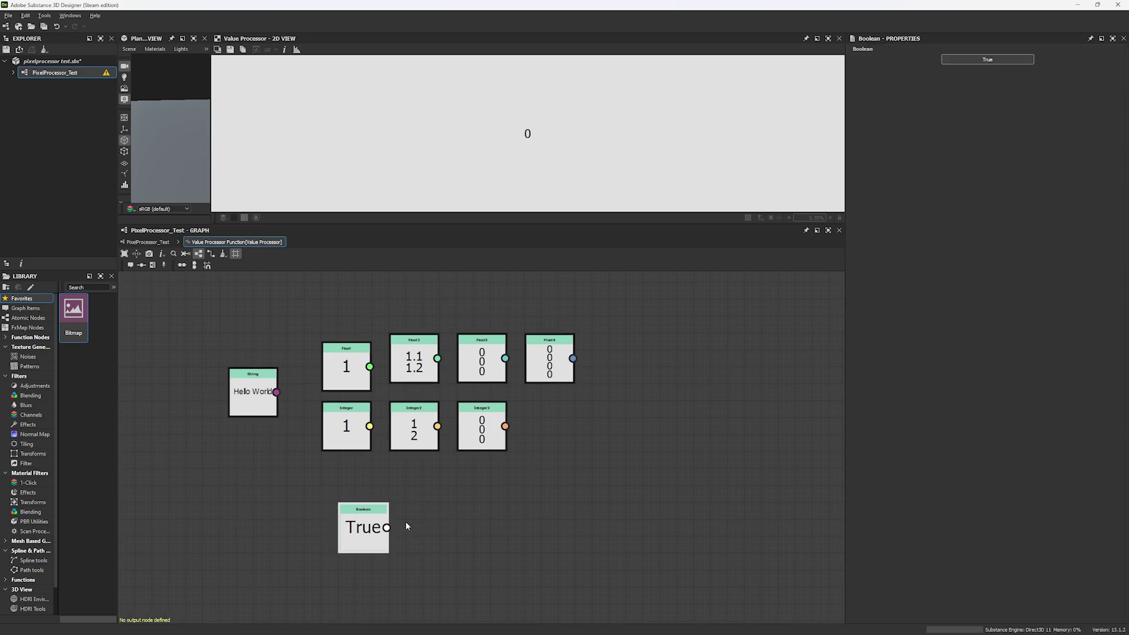
key(Delete)
Step: Set the Float4 node as the function's output node and return to the main graph to view the Value Processor
right_click(538, 372)
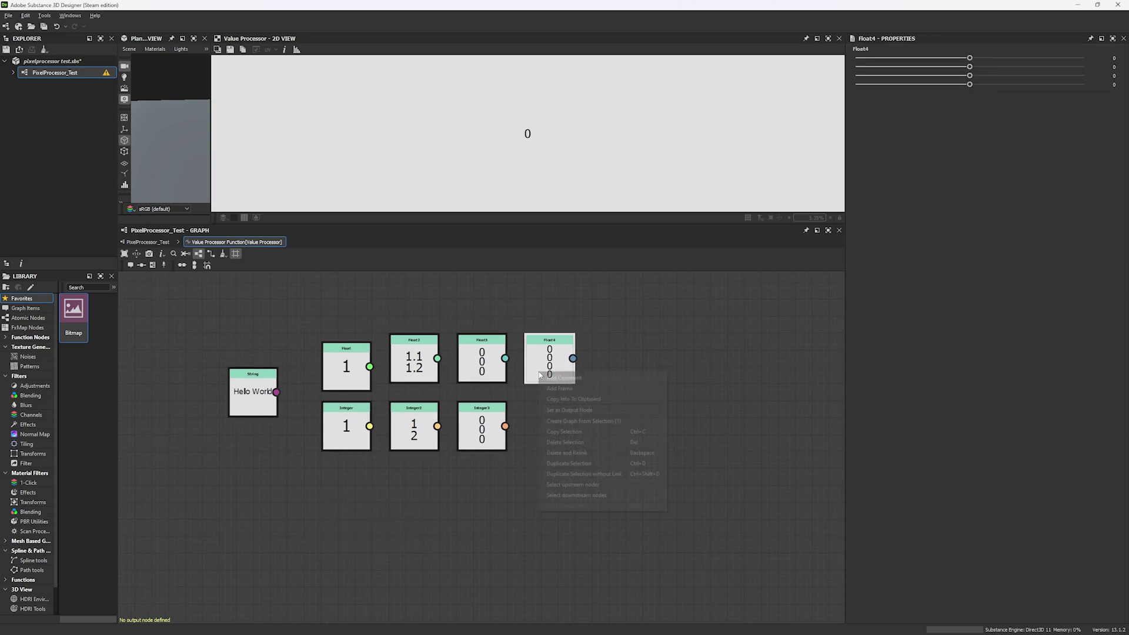
click(563, 404)
click(148, 241)
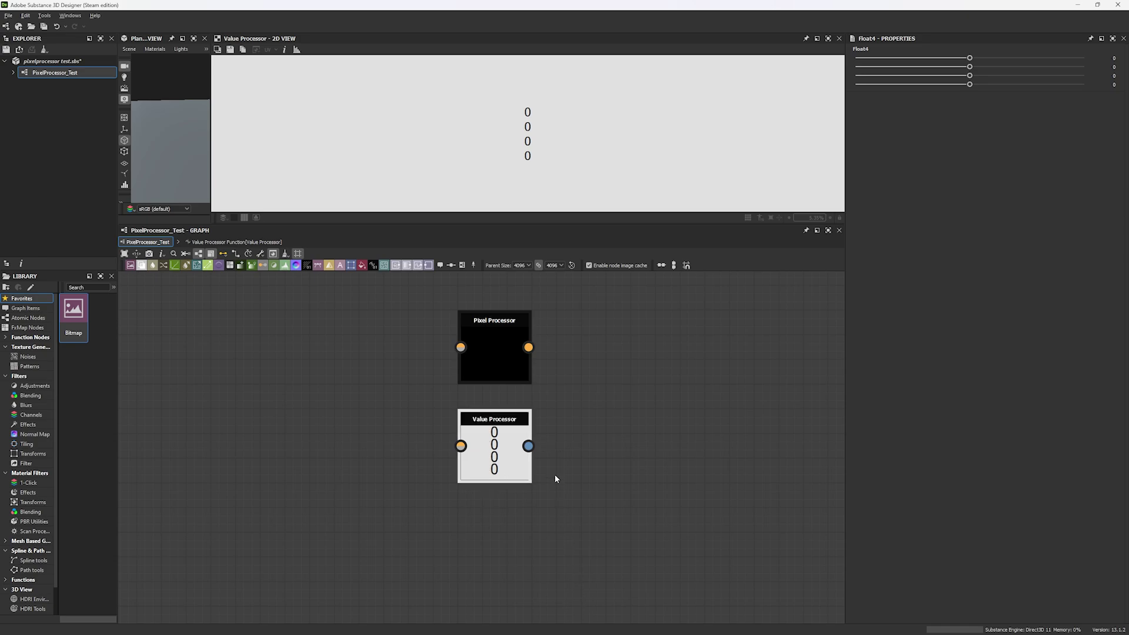
scroll(555, 475, down, 4)
middle_drag(555, 475, 532, 510)
scroll(502, 495, up, 3)
Step: Reopen the Value Processor's function graph for editing
click(502, 497)
click(970, 242)
drag(300, 353, 639, 490)
scroll(641, 479, down, 3)
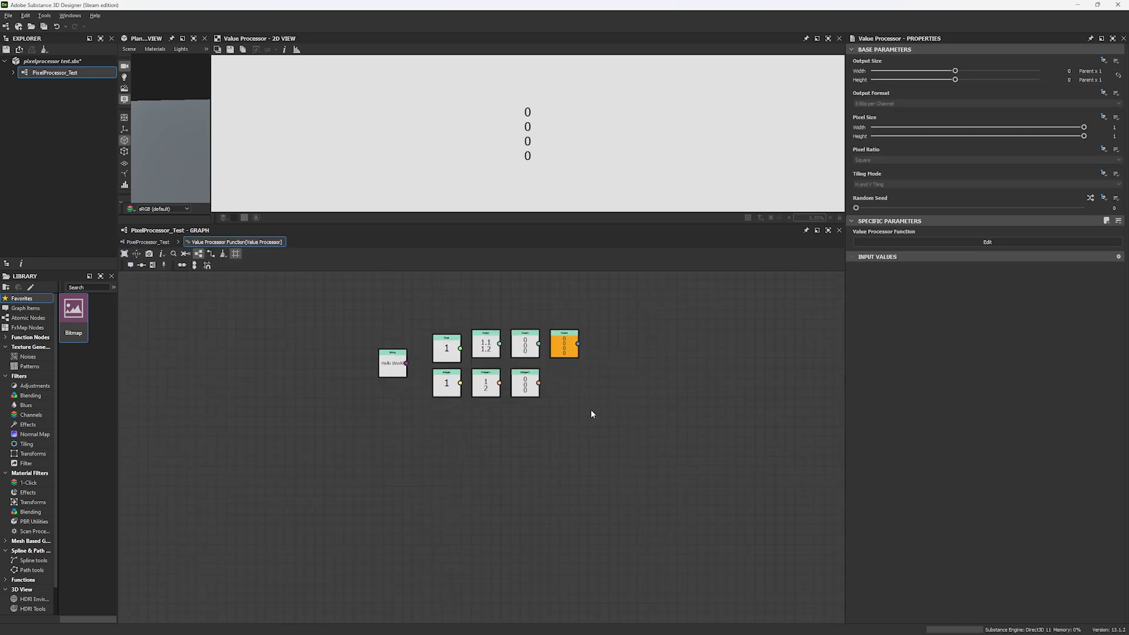